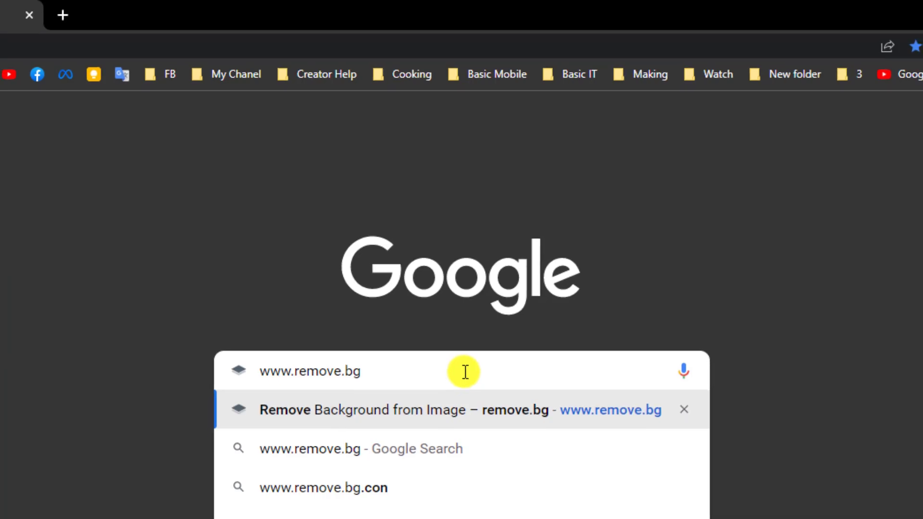
pyautogui.press('Return')
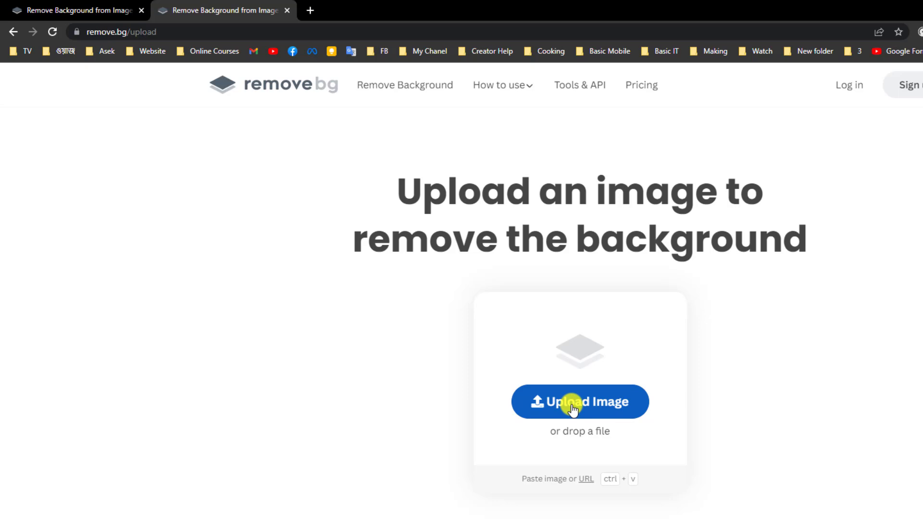
pyautogui.click(572, 408)
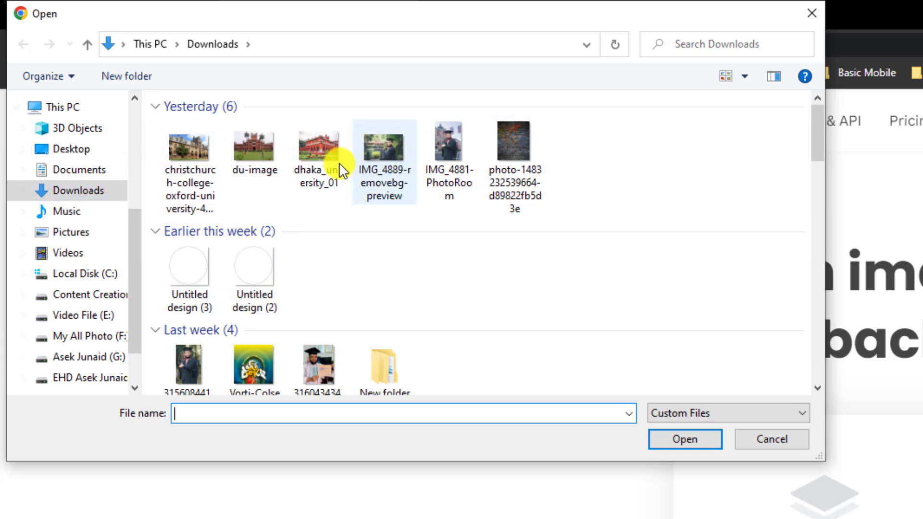
pyautogui.click(79, 149)
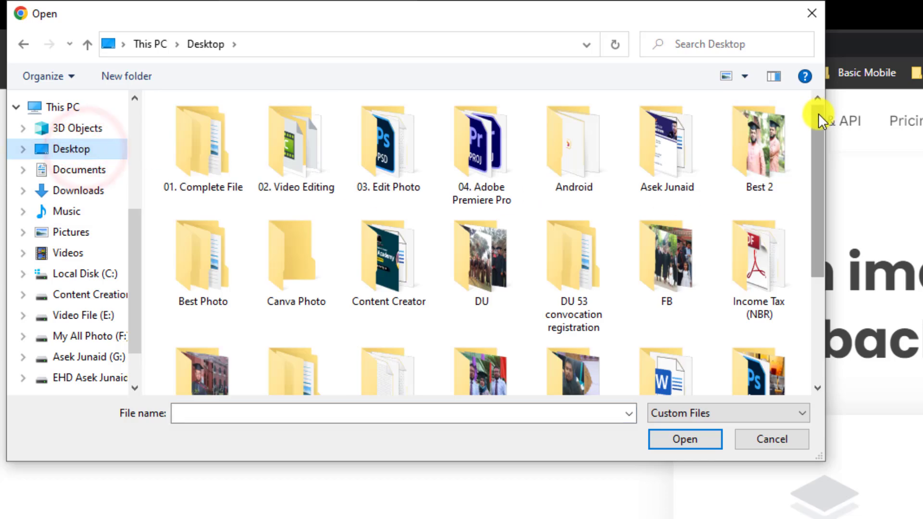
pyautogui.moveTo(818, 123); pyautogui.dragTo(821, 174)
pyautogui.moveTo(767, 163); pyautogui.dragTo(765, 219)
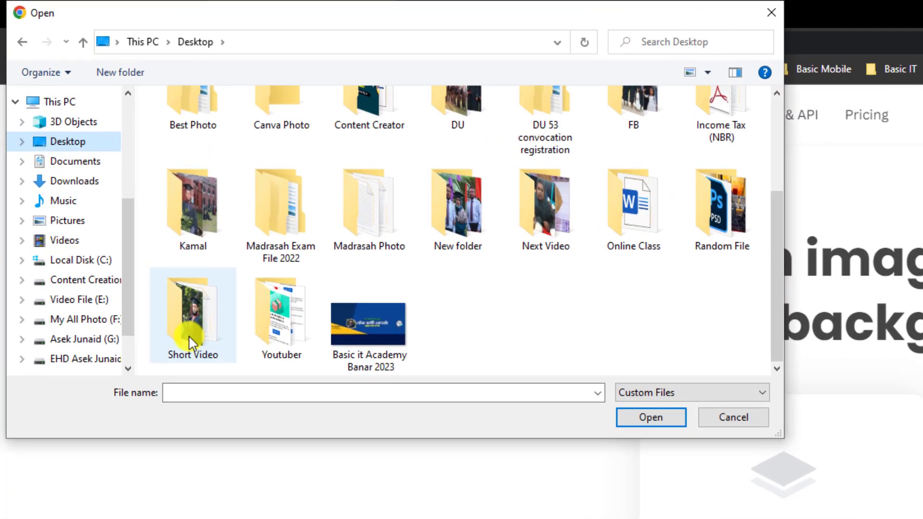
pyautogui.doubleClick(193, 317)
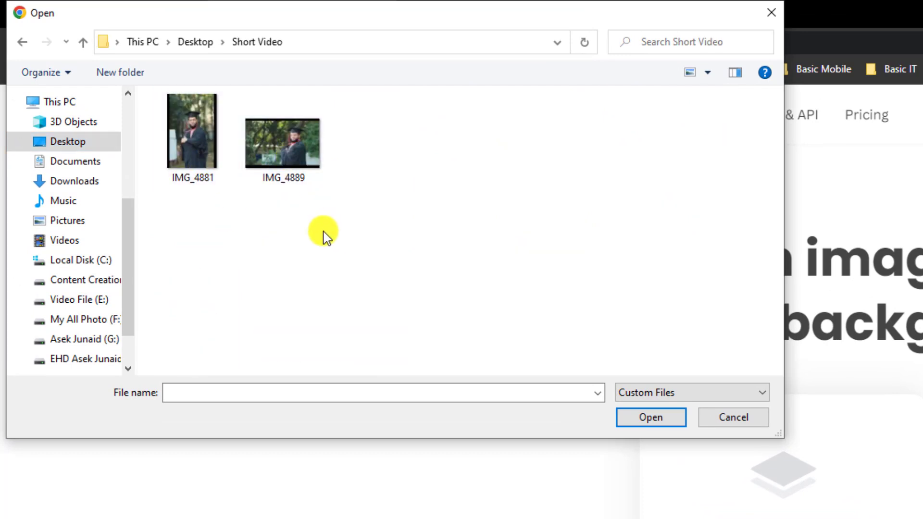
# Preview the IMG_4889 photo at full size from the file chooser, and close the viewer.
pyautogui.click(285, 153)
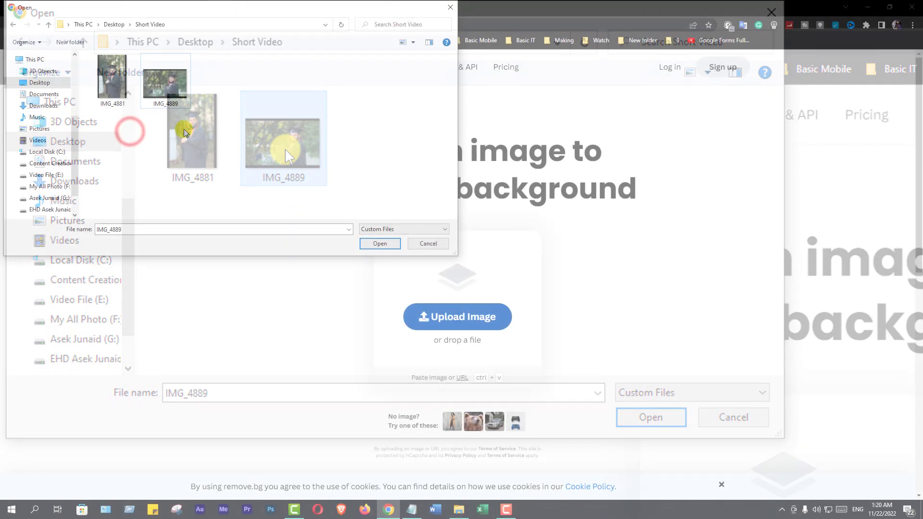
pyautogui.rightClick(162, 81)
pyautogui.click(184, 101)
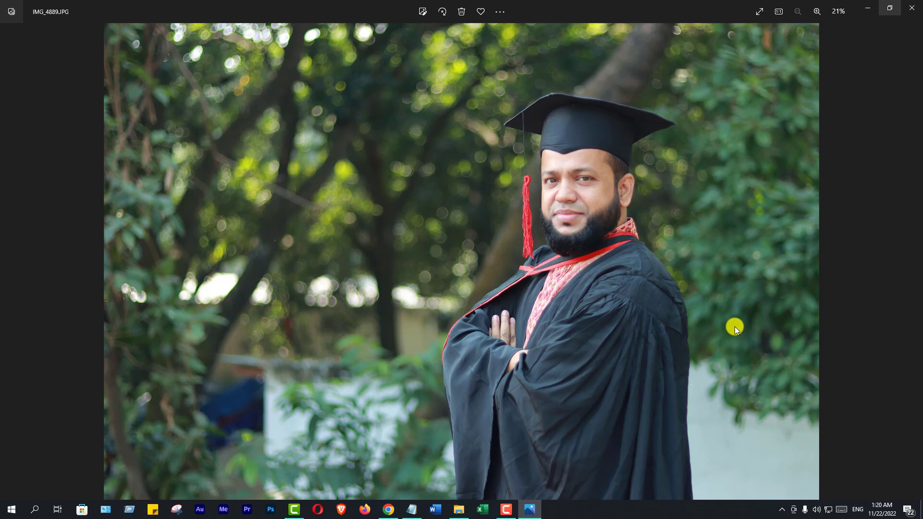
pyautogui.click(911, 8)
# Upload IMG_4889 for background removal and download the 612 × 408 preview image of the result.
pyautogui.click(166, 75)
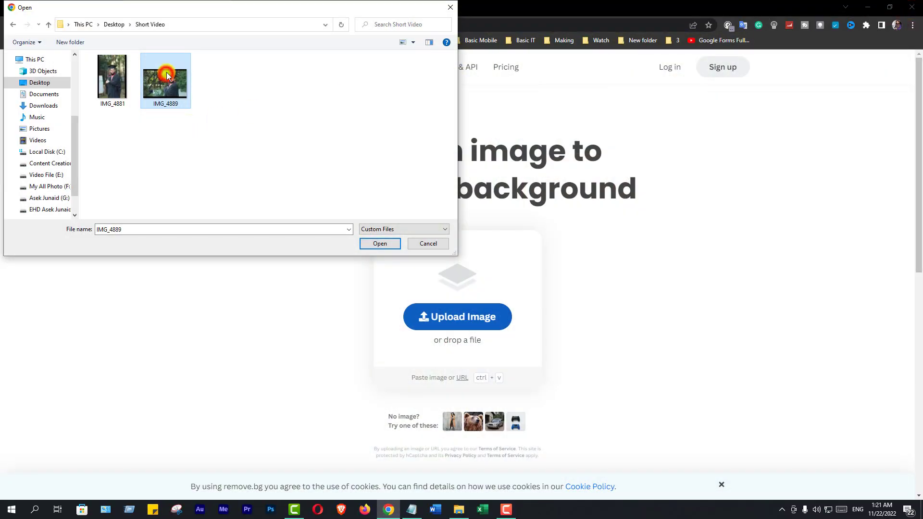
pyautogui.click(376, 244)
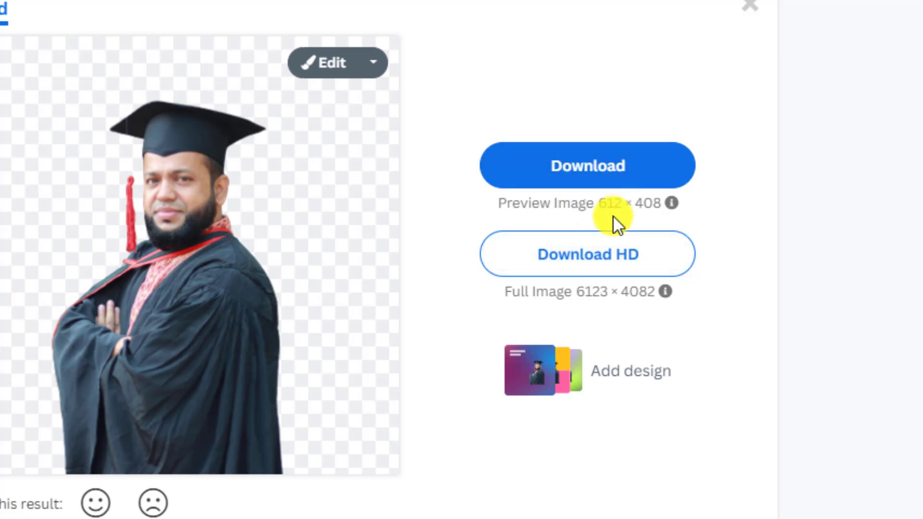
pyautogui.click(603, 175)
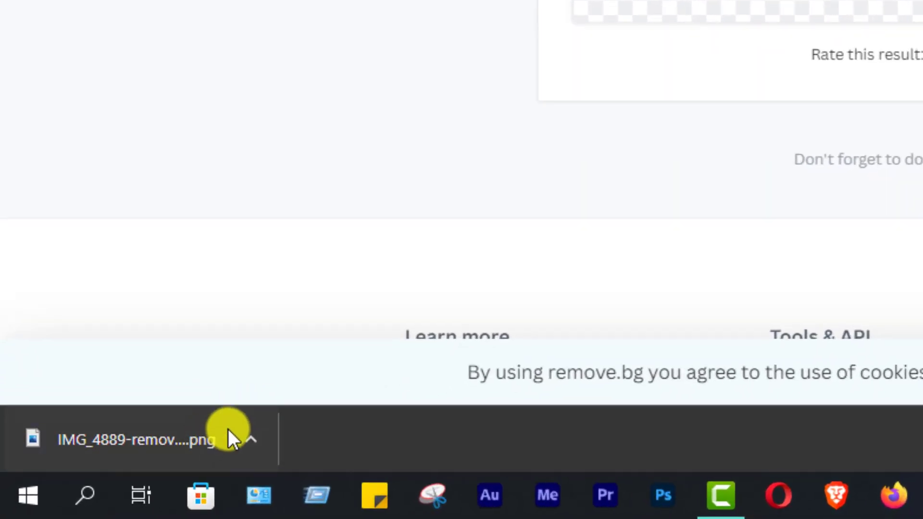
# Show the downloaded IMG_4889 cutout in its folder, view it in the photo viewer and close it.
pyautogui.click(249, 443)
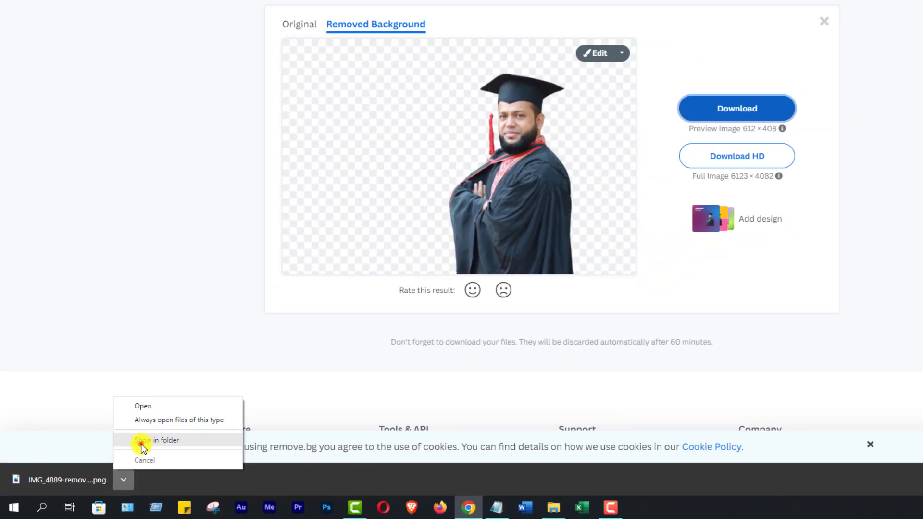
pyautogui.click(142, 445)
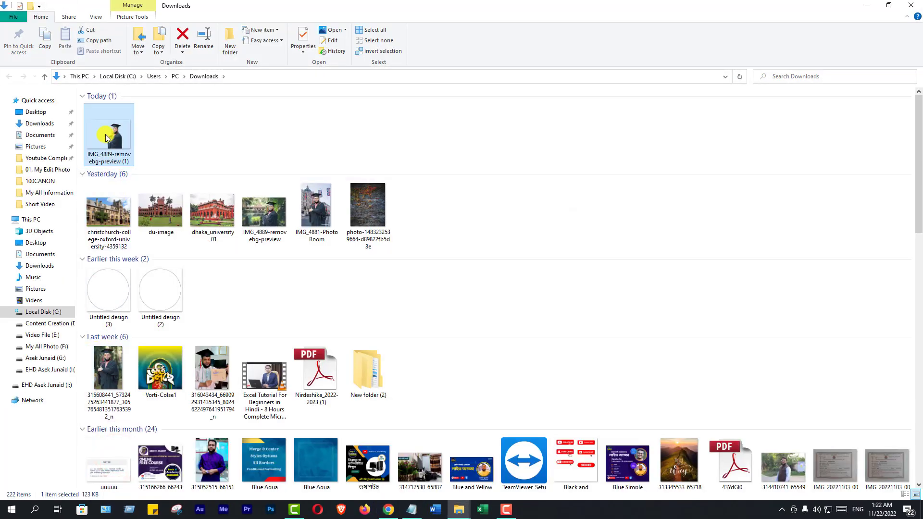
pyautogui.rightClick(106, 137)
pyautogui.click(128, 144)
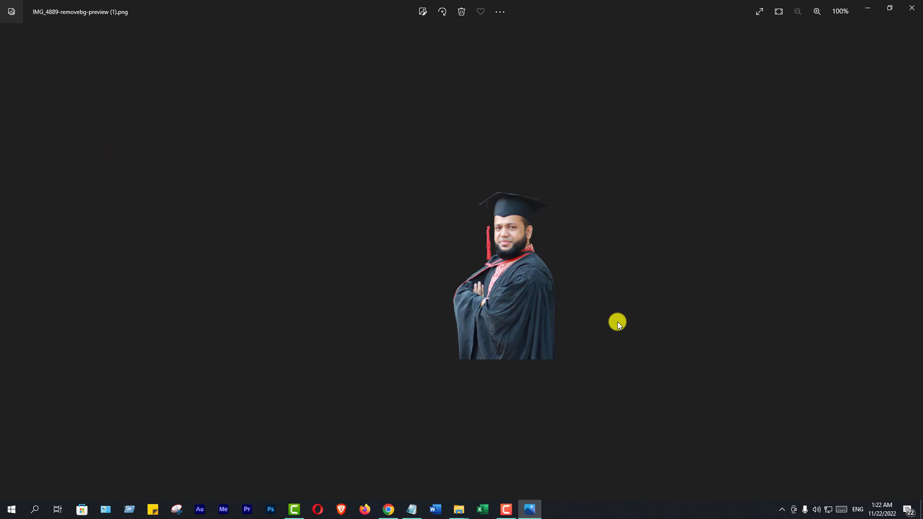
pyautogui.click(911, 8)
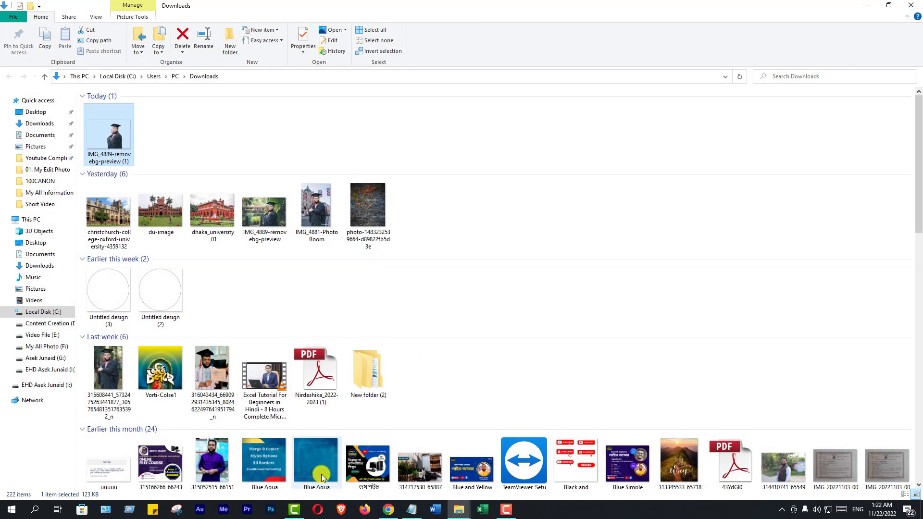
# Switch back to Chrome and open the background-removed image for editing.
pyautogui.click(388, 510)
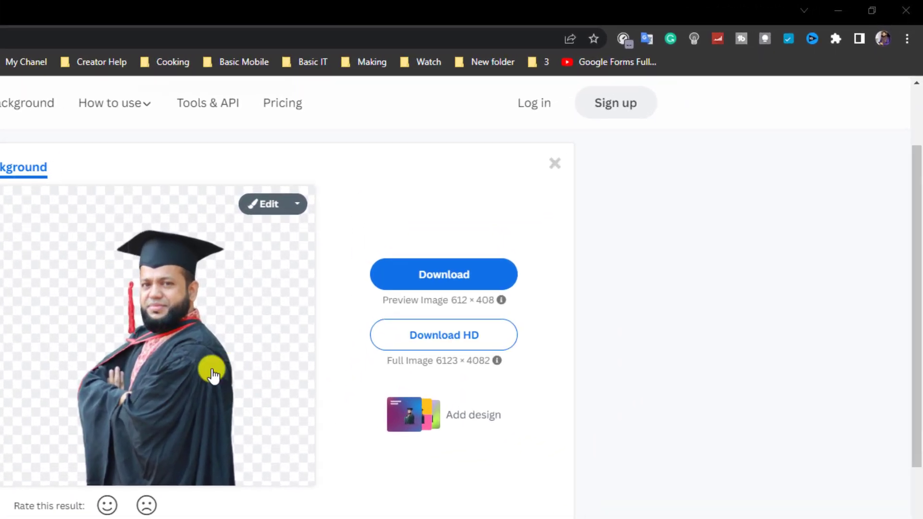
pyautogui.click(270, 214)
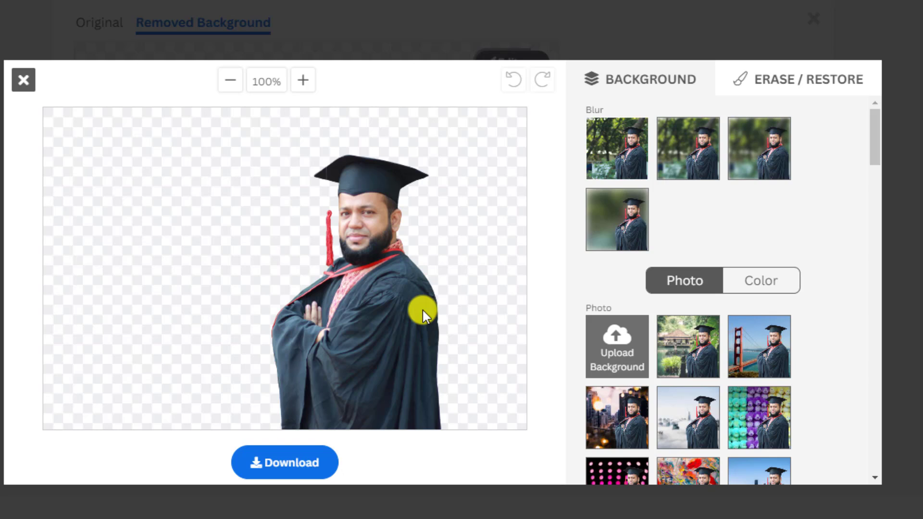
# Try the four background blur levels on the original scenery, returning to the first, sharpest one.
pyautogui.click(629, 156)
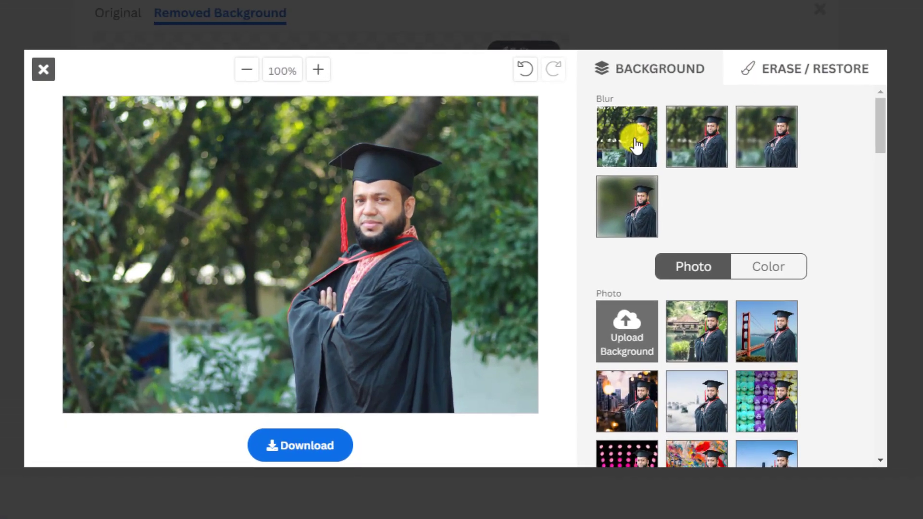
pyautogui.click(701, 143)
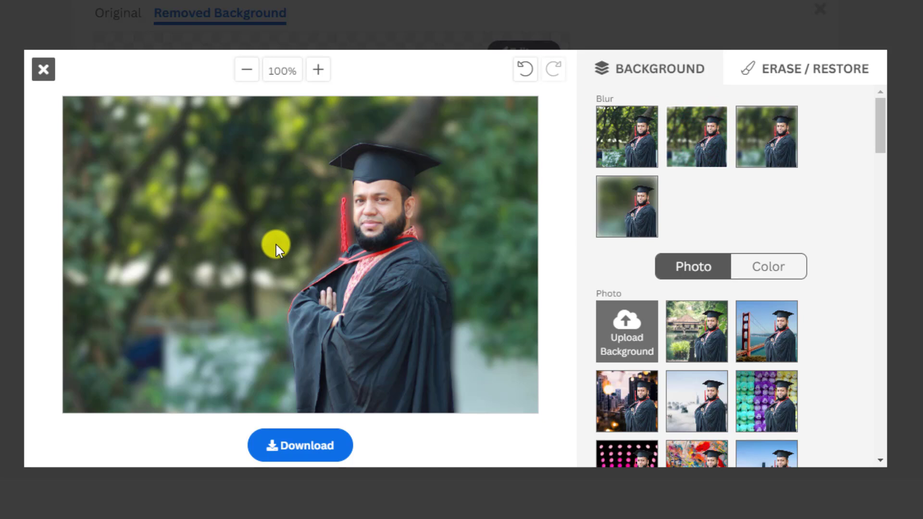
pyautogui.click(767, 137)
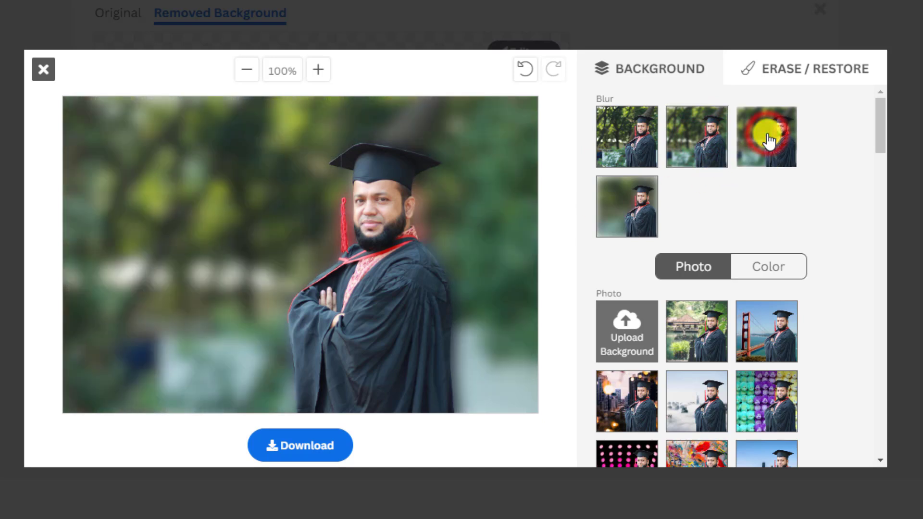
pyautogui.click(628, 209)
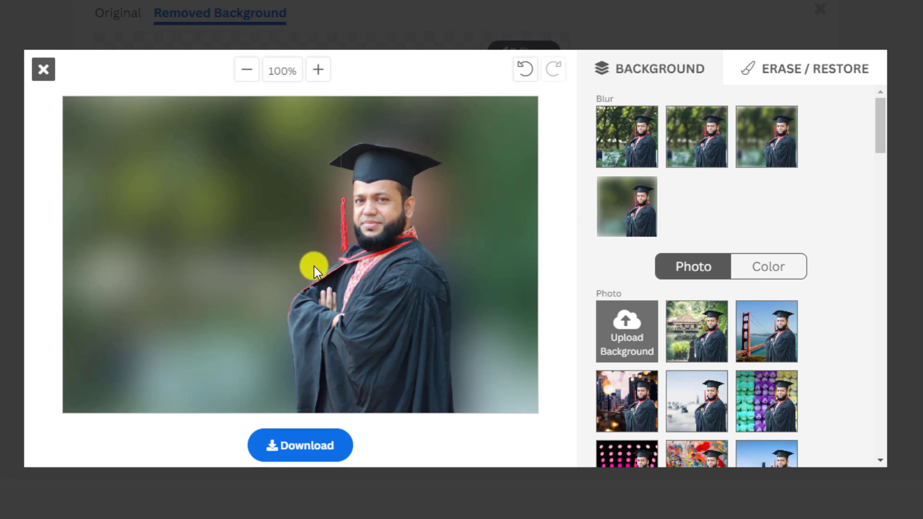
pyautogui.click(634, 135)
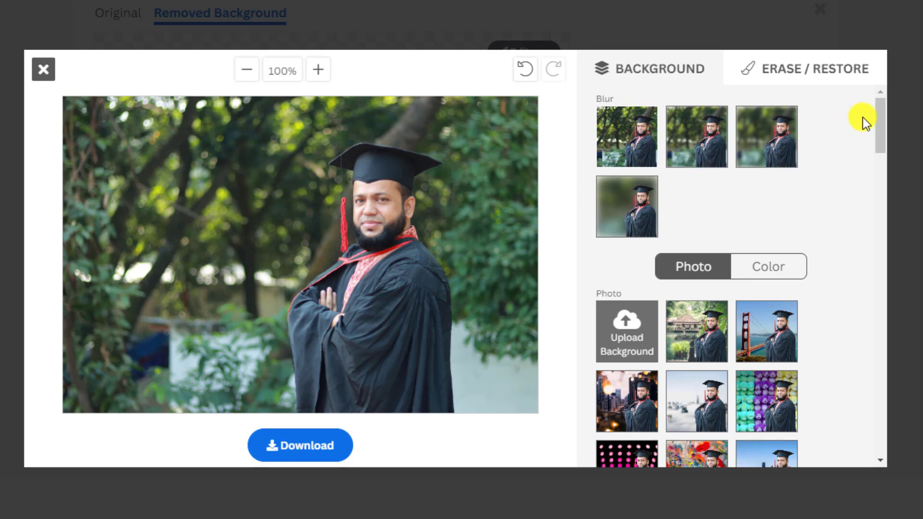
# Try preset photo backgrounds including the garden pavilion, red suspension bridge, dusk city, foggy skyline, plush toys and abstract paint.
pyautogui.moveTo(877, 122); pyautogui.dragTo(852, 143)
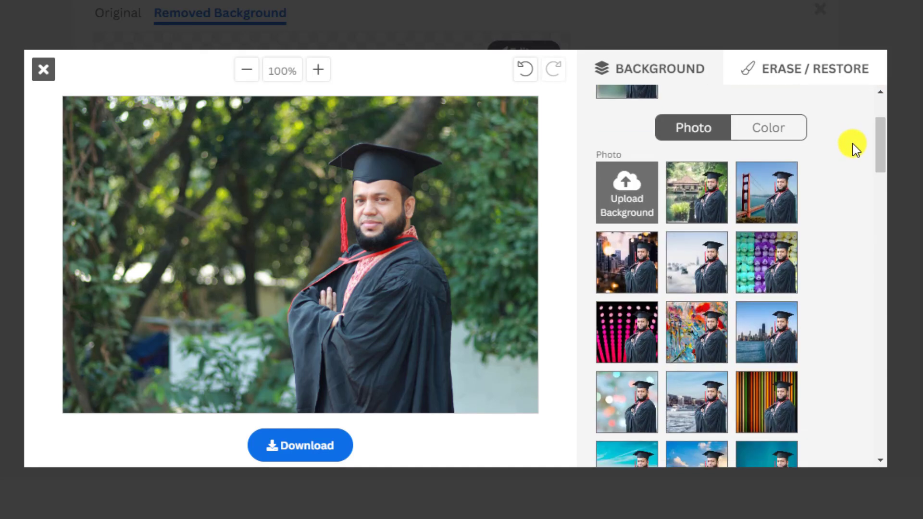
pyautogui.click(701, 197)
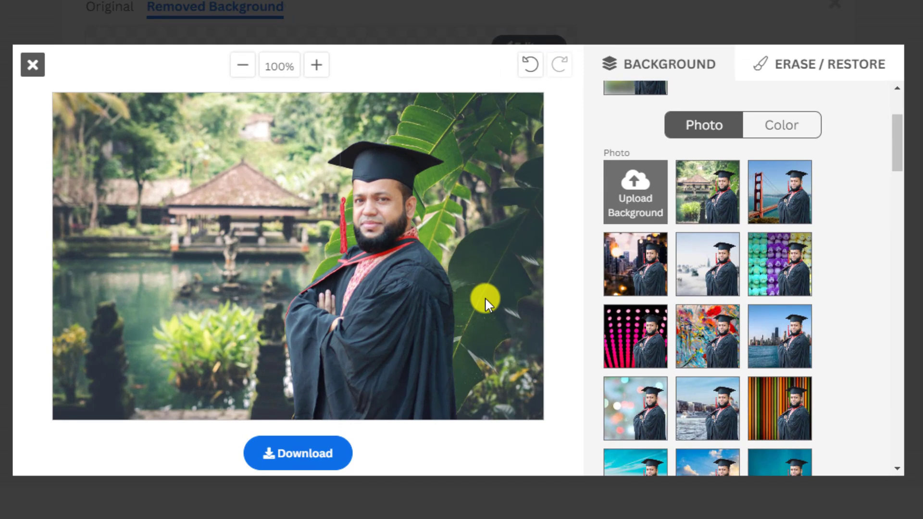
pyautogui.click(784, 202)
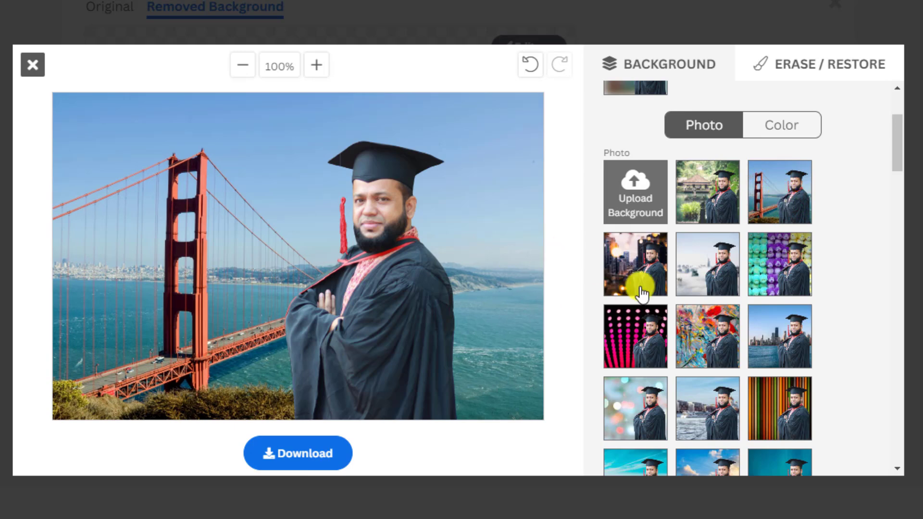
pyautogui.click(649, 274)
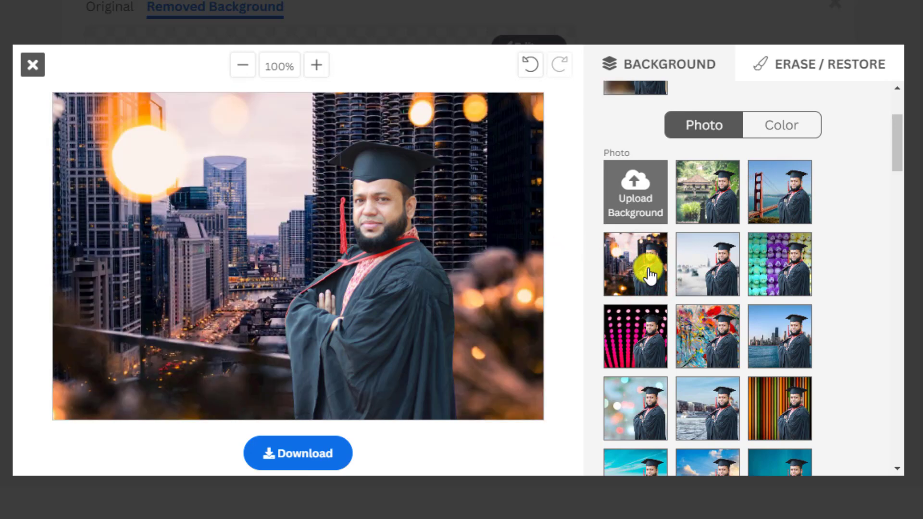
pyautogui.click(706, 275)
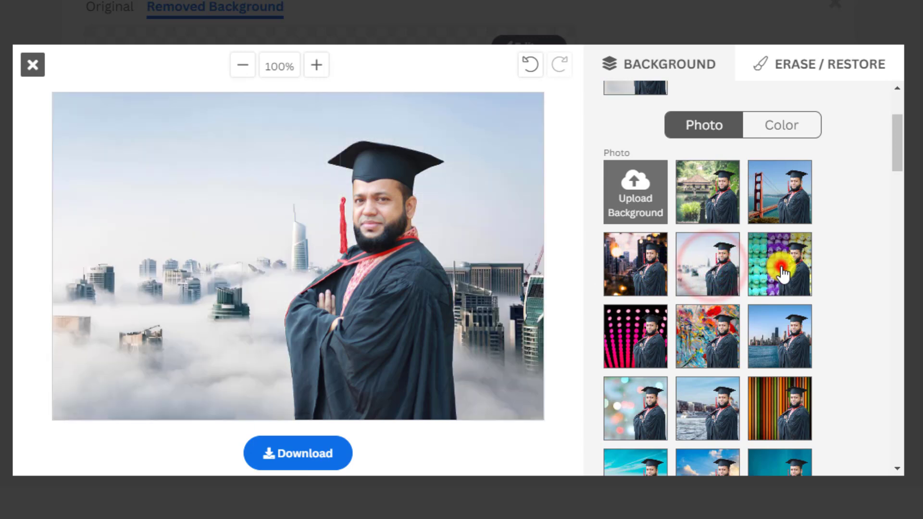
pyautogui.click(781, 266)
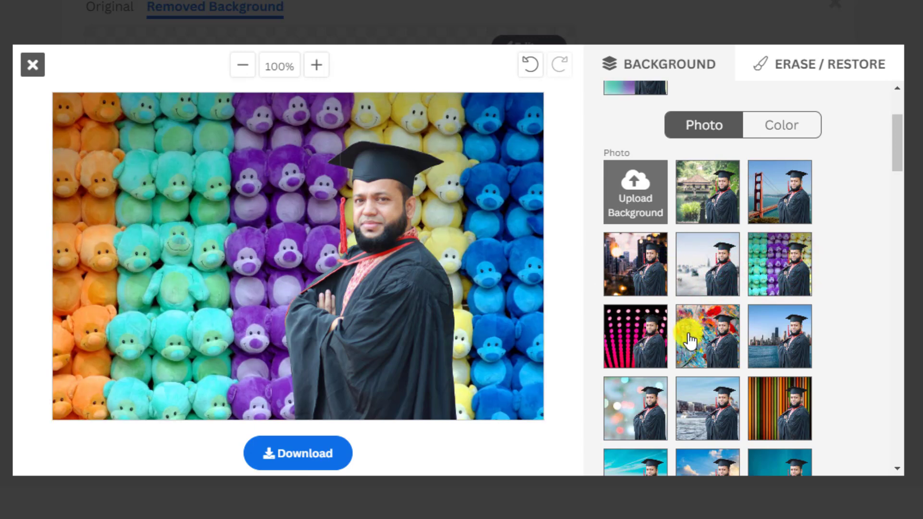
pyautogui.click(700, 341)
pyautogui.click(777, 336)
# Try the brick wall, forest road, stone terrace with wooden tables, and rustic barn photos as the background.
pyautogui.moveTo(899, 140); pyautogui.dragTo(900, 201)
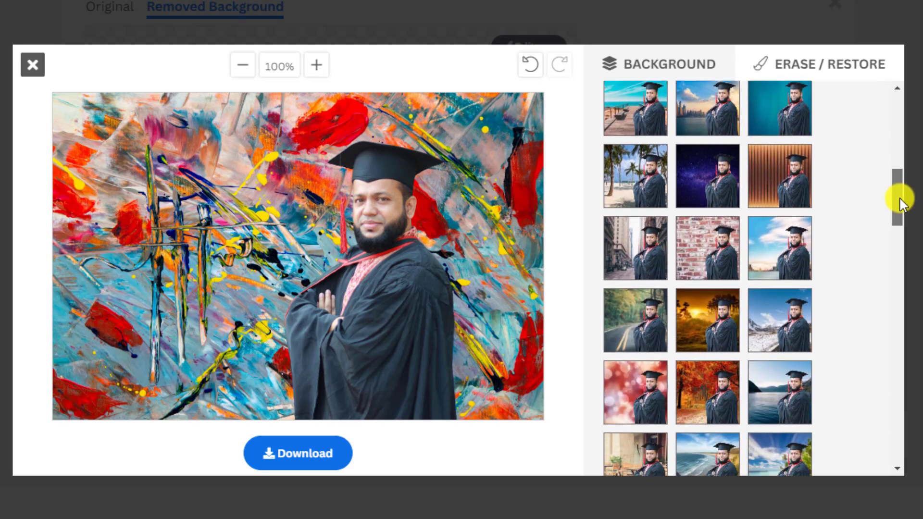
pyautogui.click(702, 259)
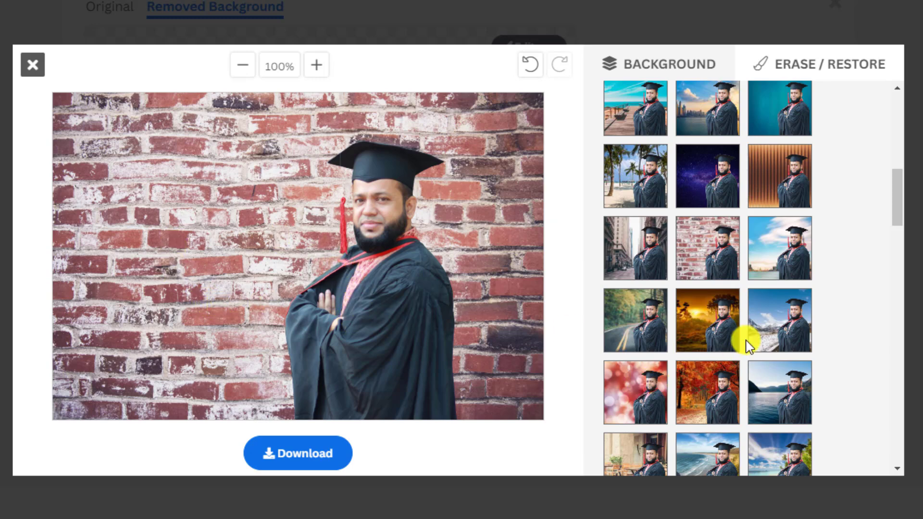
pyautogui.click(632, 327)
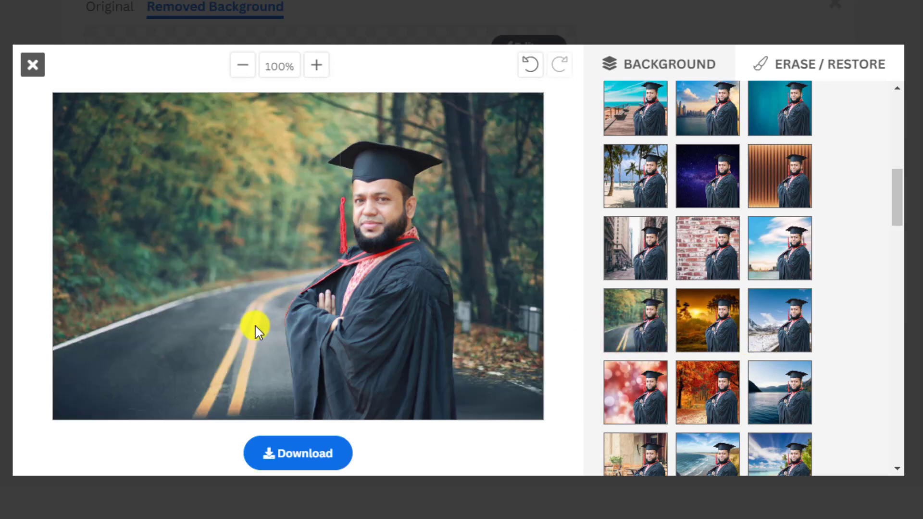
pyautogui.moveTo(899, 189); pyautogui.dragTo(900, 212)
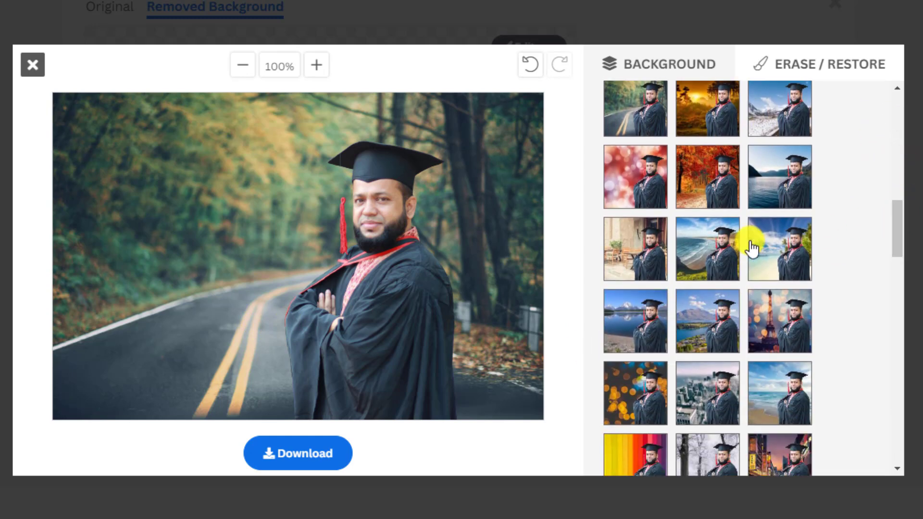
pyautogui.click(633, 260)
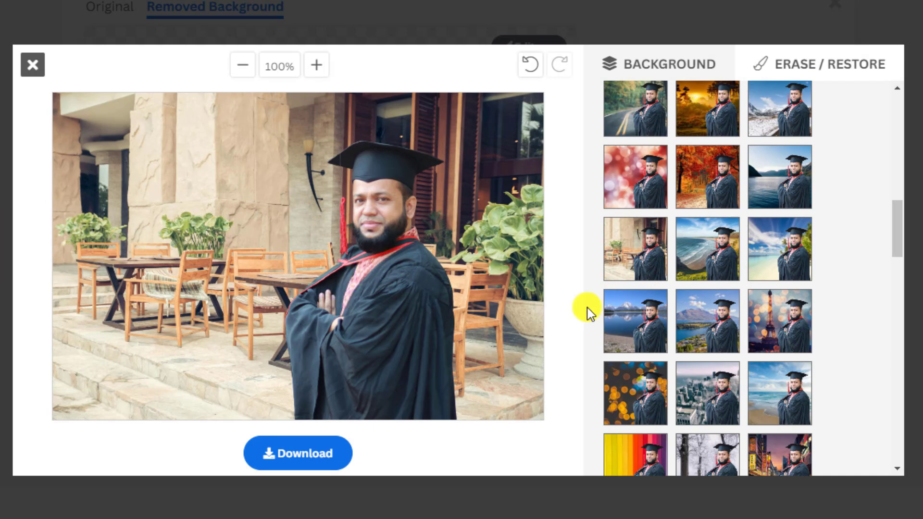
pyautogui.moveTo(897, 221); pyautogui.dragTo(894, 272)
pyautogui.click(772, 260)
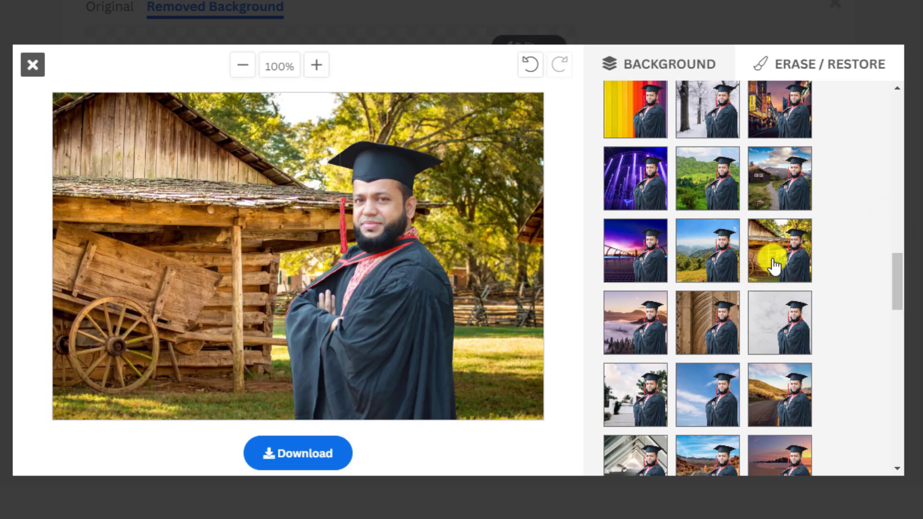
# Apply the stone terrace with wooden tables and chairs as the photo's background.
pyautogui.moveTo(895, 272); pyautogui.dragTo(876, 196)
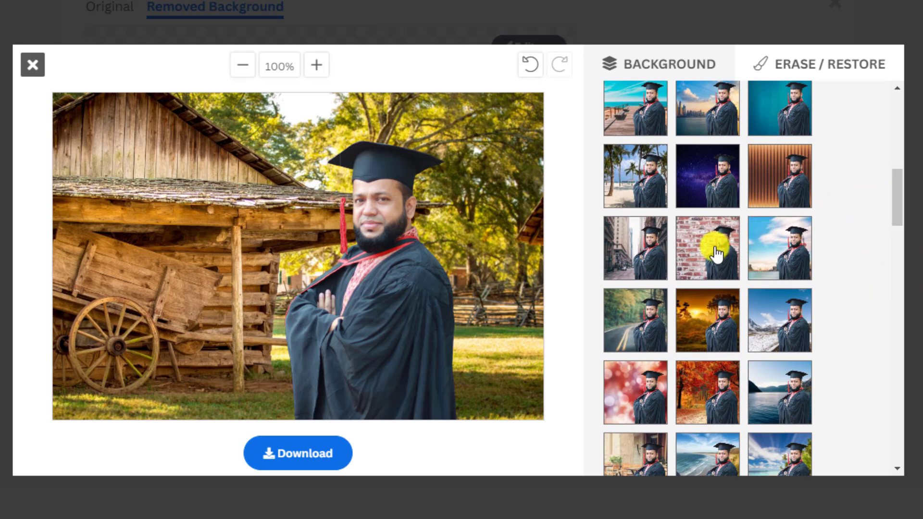
pyautogui.click(637, 456)
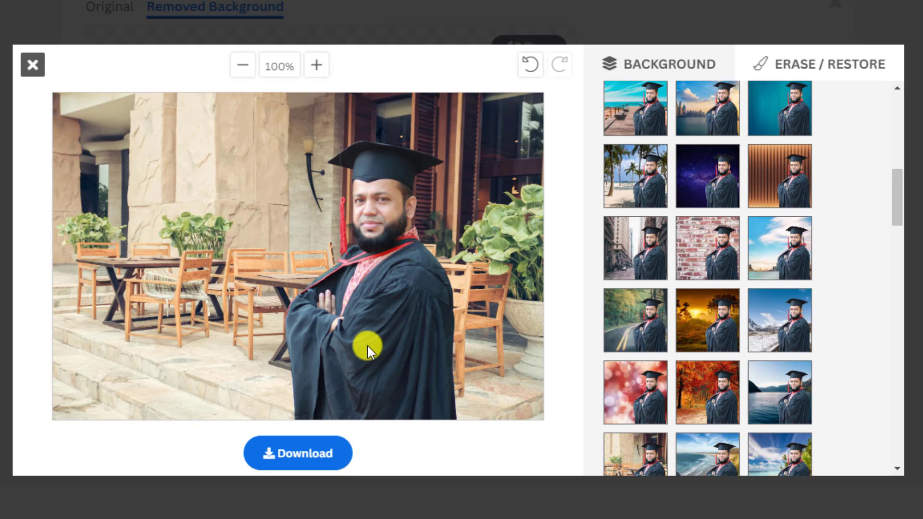
# Download the edited image with the stone terrace background and show the downloaded file in its folder.
pyautogui.click(301, 456)
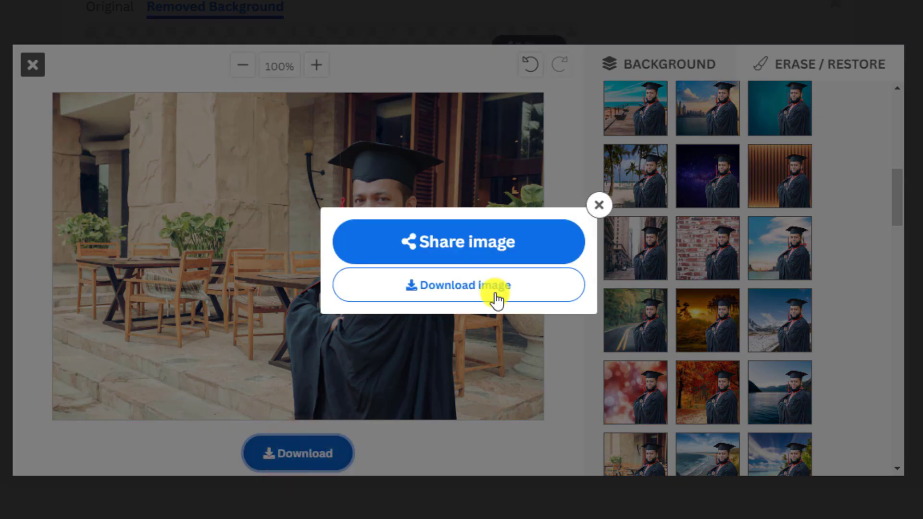
pyautogui.click(453, 289)
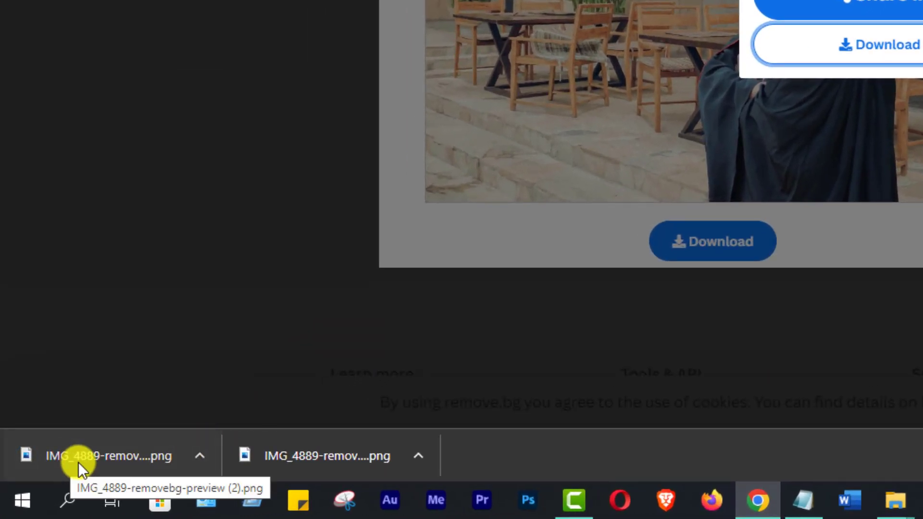
pyautogui.click(198, 453)
pyautogui.click(243, 391)
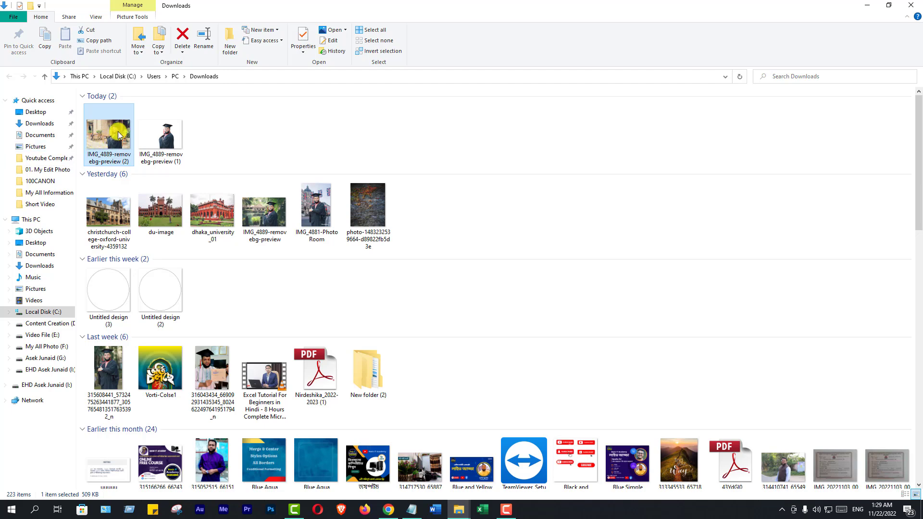
# Open IMG_4889-removebg-preview (2) in the photo viewer, compare it with the transparent cutout, and close the viewer.
pyautogui.rightClick(115, 134)
pyautogui.click(138, 140)
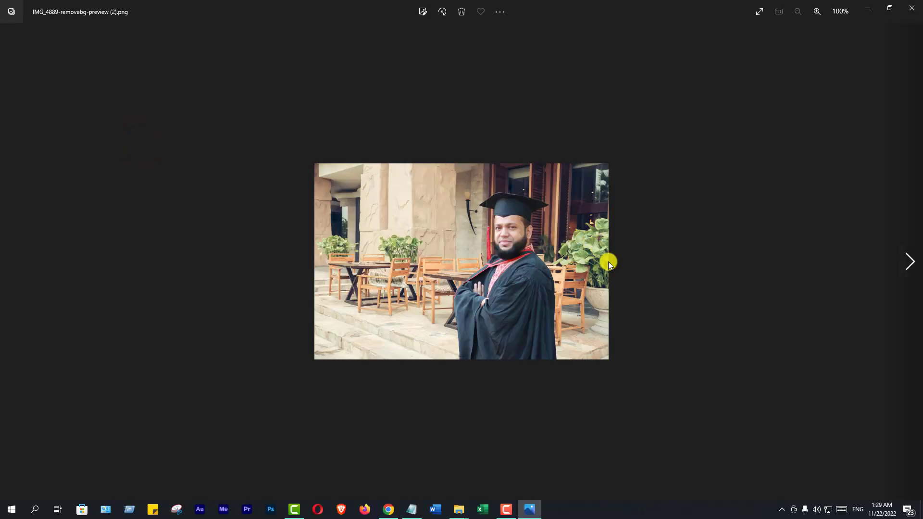
pyautogui.click(908, 264)
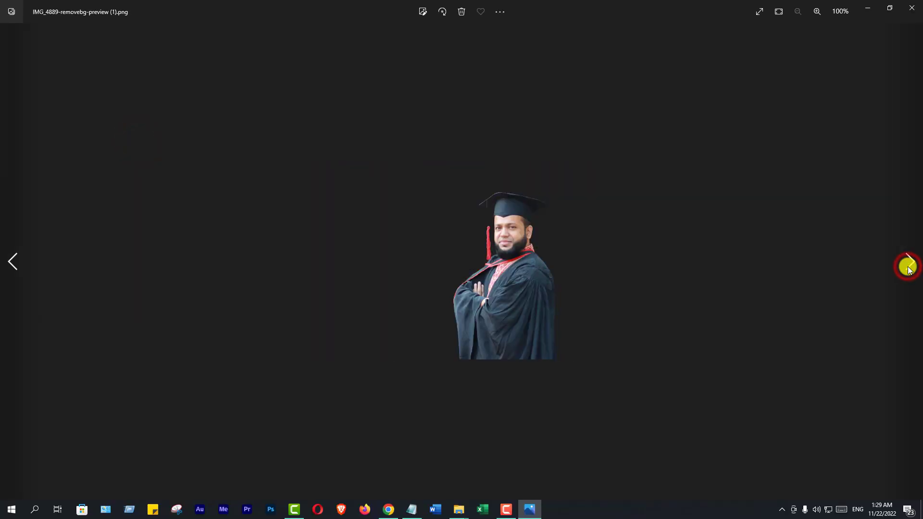
pyautogui.click(10, 261)
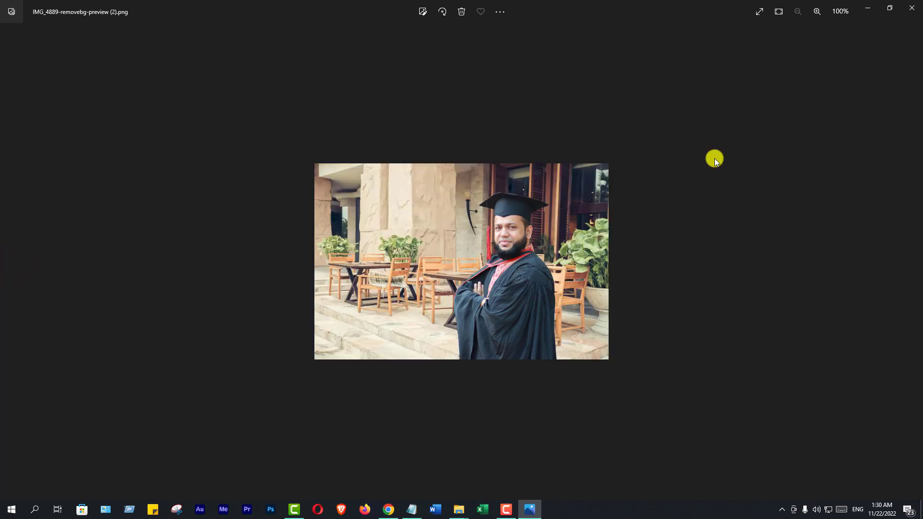
pyautogui.click(913, 6)
# Switch back to the remove.bg editor in Chrome and return to the start of the background options.
pyautogui.click(387, 511)
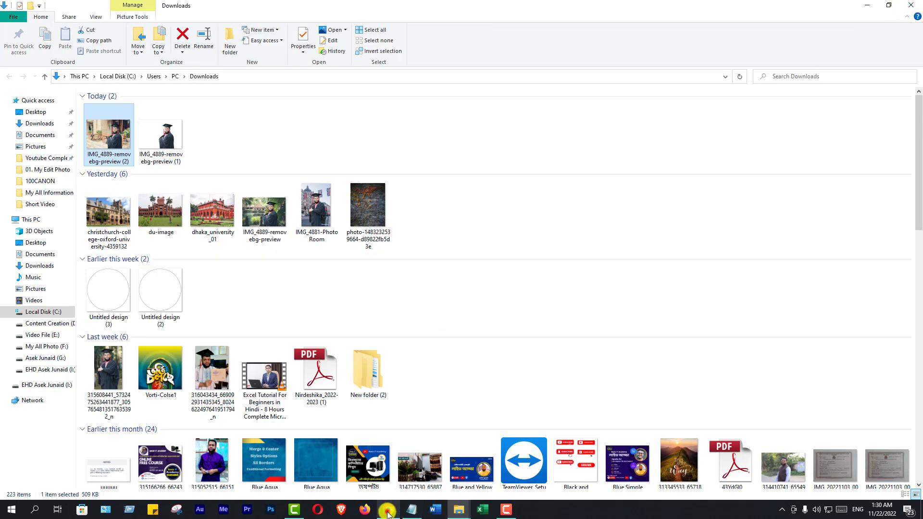
pyautogui.click(546, 224)
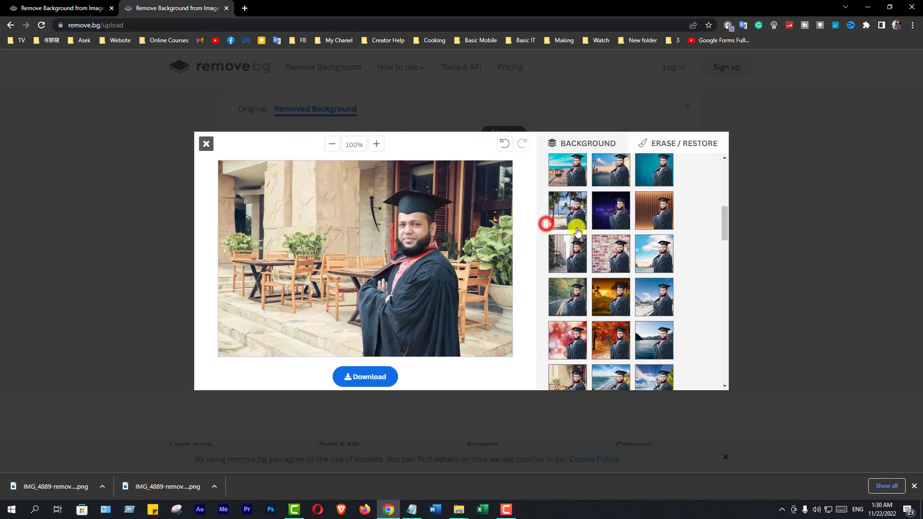
pyautogui.moveTo(725, 225); pyautogui.dragTo(726, 174)
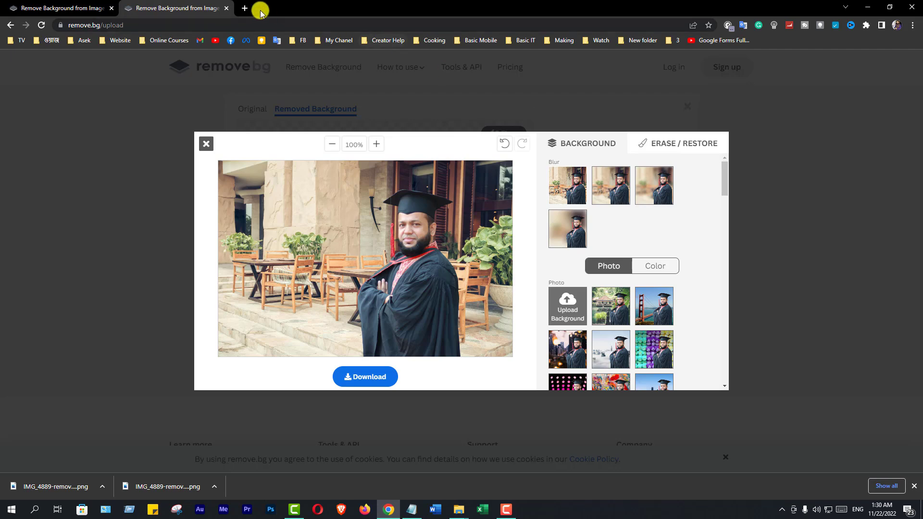
# Search Google Images for "photo background images" in a new browser tab.
pyautogui.click(245, 8)
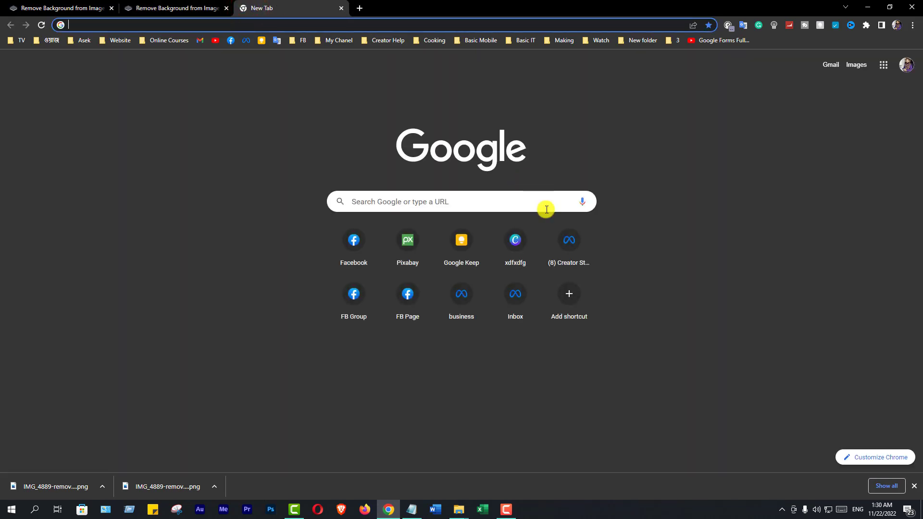
pyautogui.click(501, 199)
pyautogui.write('photo background images')
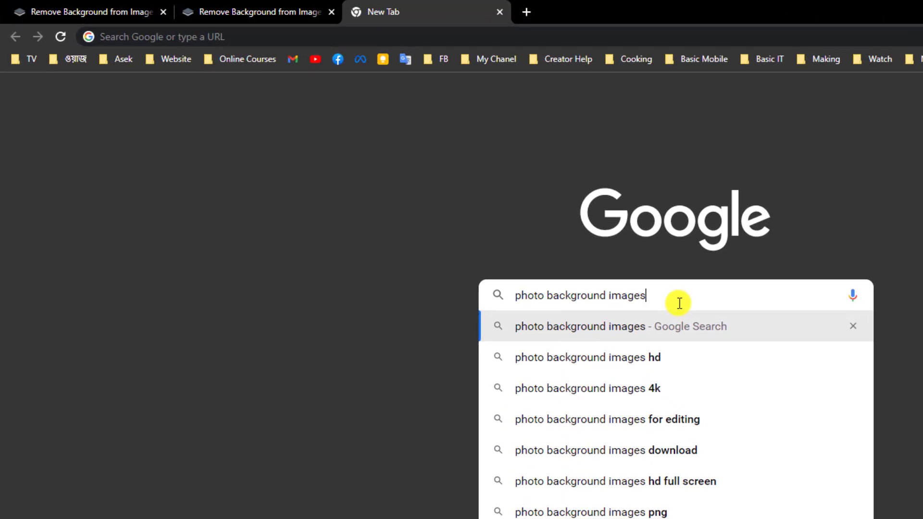
pyautogui.press('Return')
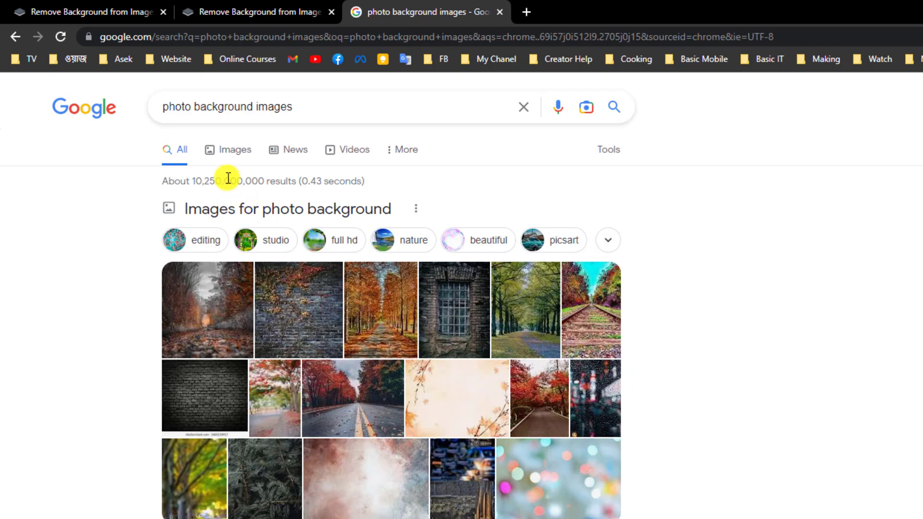
pyautogui.click(233, 154)
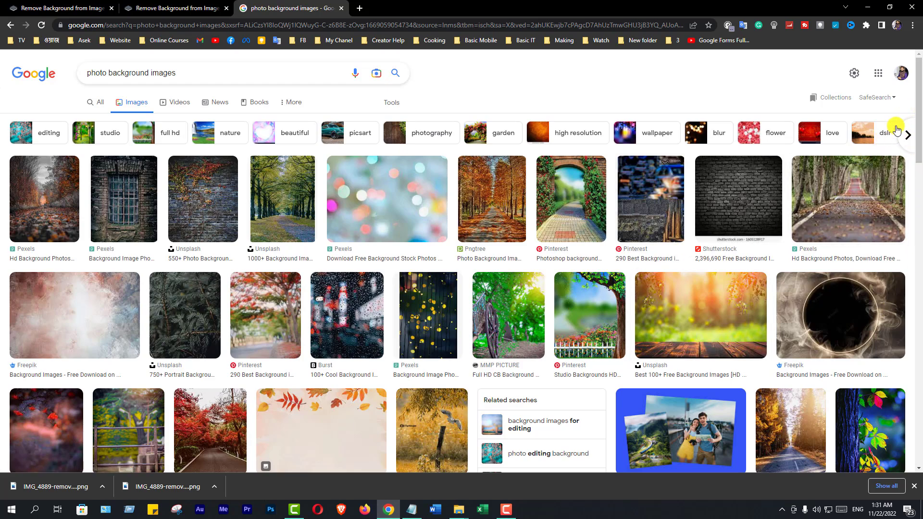
# Save the Unsplash image of the ivy-covered dark brick wall to Downloads under its suggested file name.
pyautogui.moveTo(919, 110); pyautogui.dragTo(919, 271)
pyautogui.moveTo(918, 289); pyautogui.dragTo(901, 87)
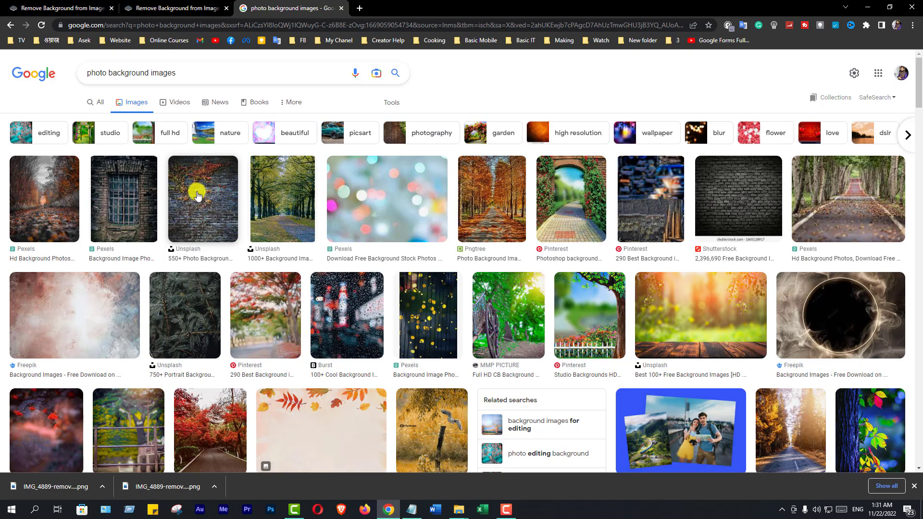
pyautogui.click(209, 213)
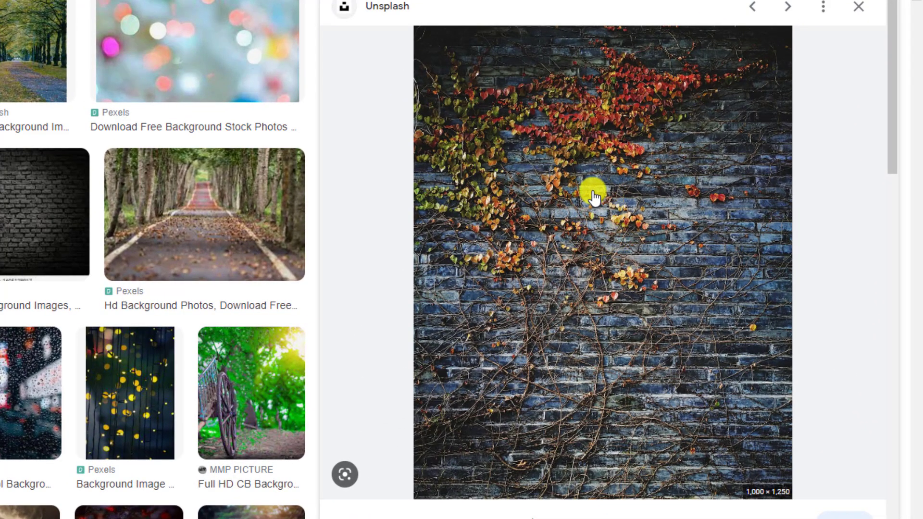
pyautogui.rightClick(604, 149)
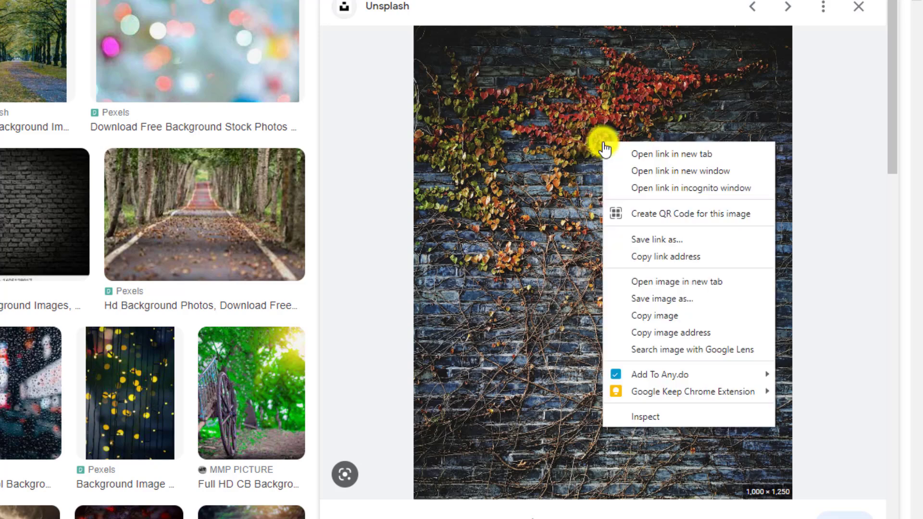
pyautogui.click(665, 299)
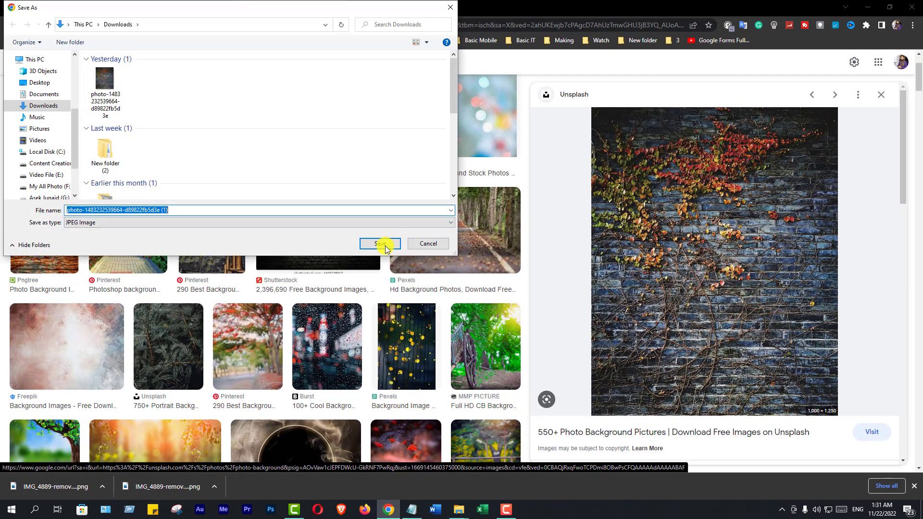
pyautogui.click(384, 246)
pyautogui.click(385, 244)
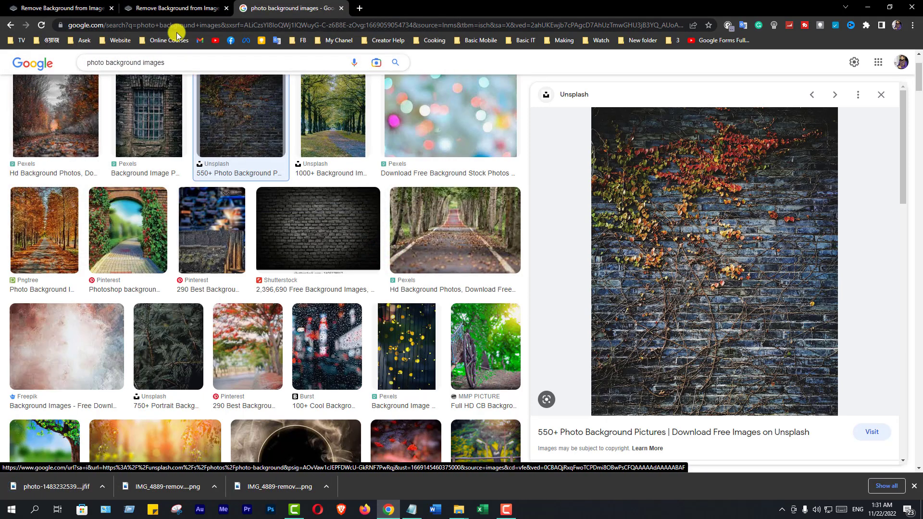
pyautogui.click(177, 8)
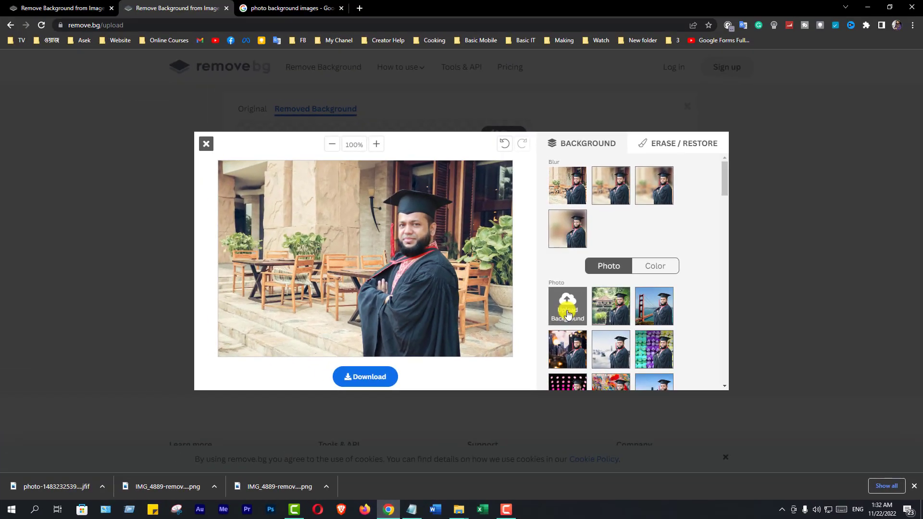
pyautogui.click(329, 180)
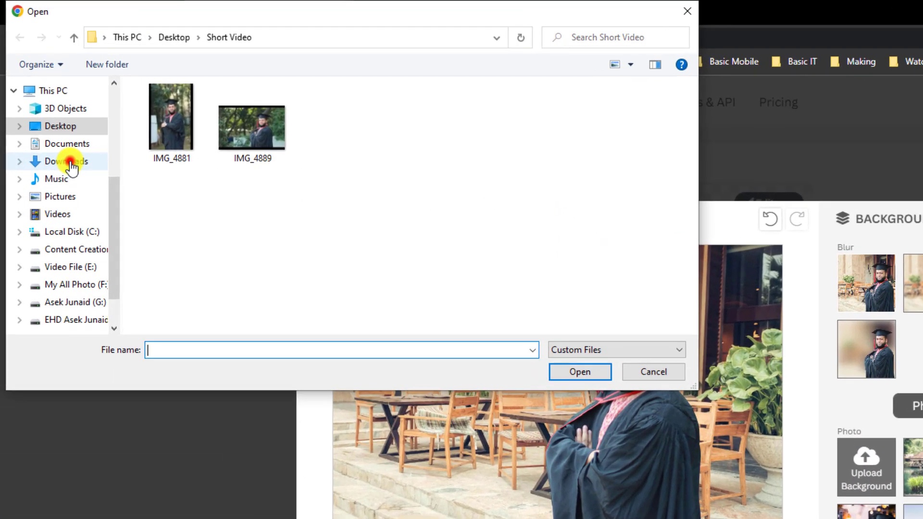
pyautogui.click(46, 106)
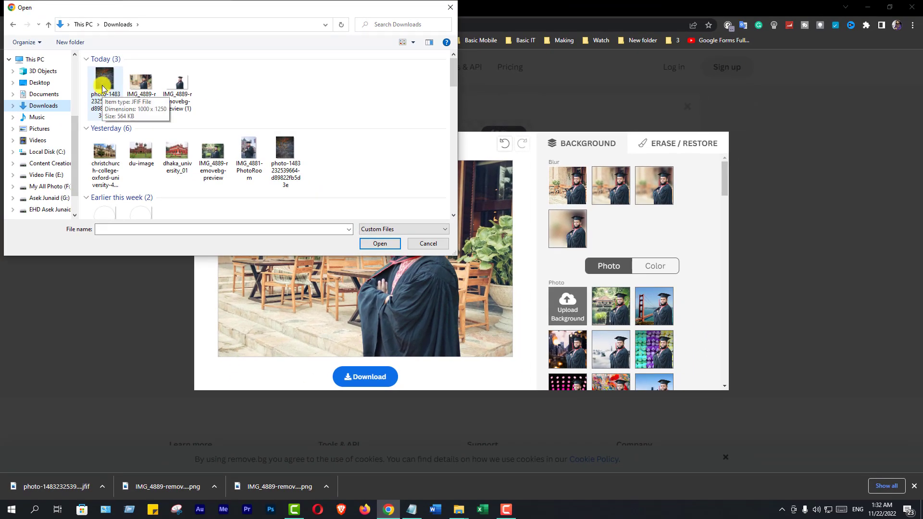
pyautogui.click(102, 87)
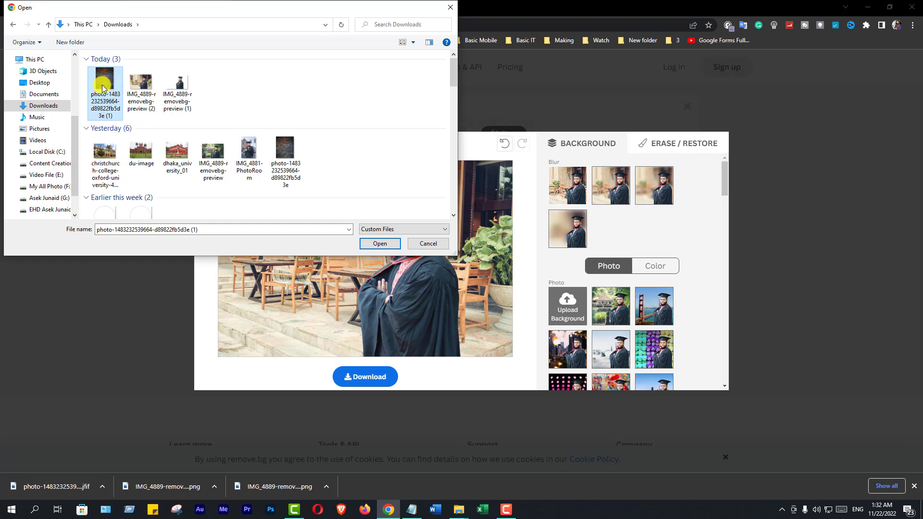
pyautogui.click(381, 244)
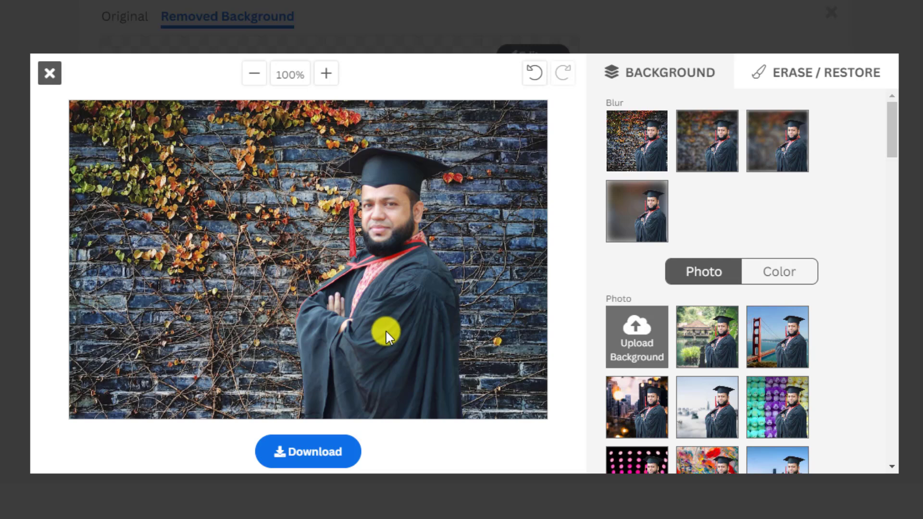
# Download the edited image with the brick wall background and show the downloaded file in its folder.
pyautogui.click(302, 454)
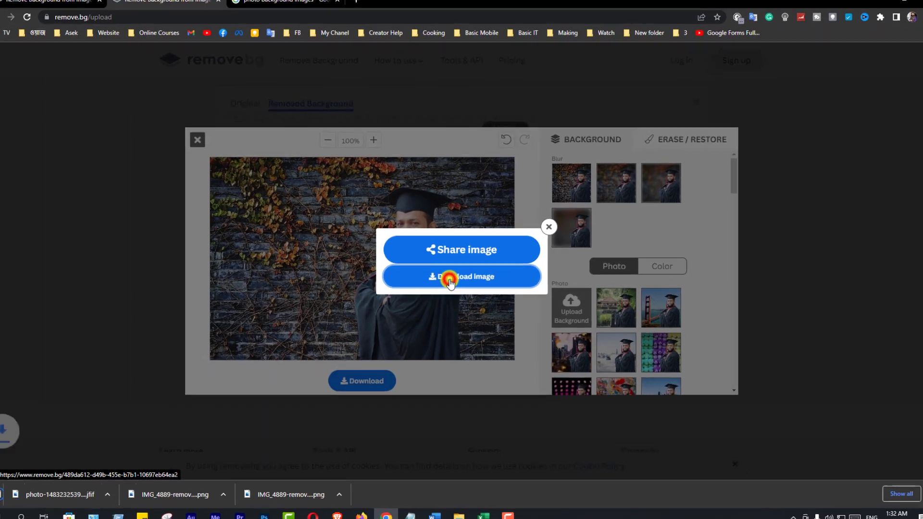
pyautogui.click(446, 298)
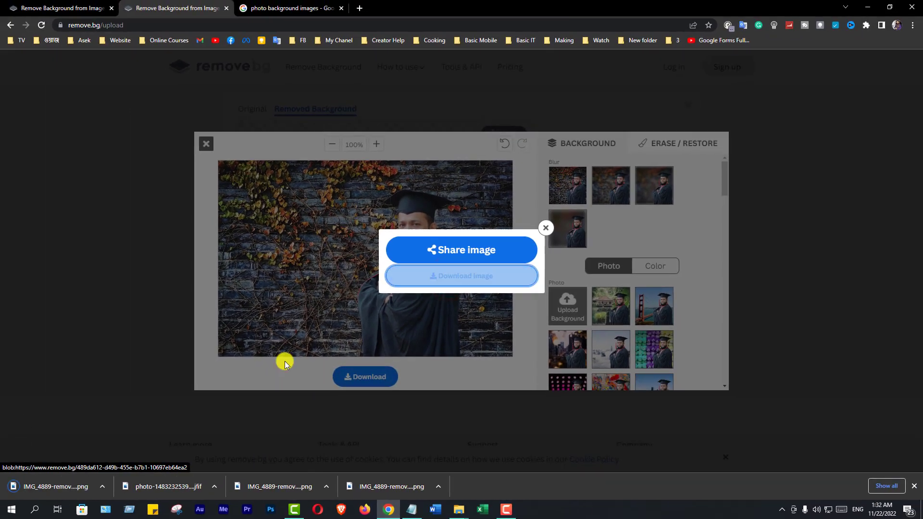
pyautogui.click(101, 487)
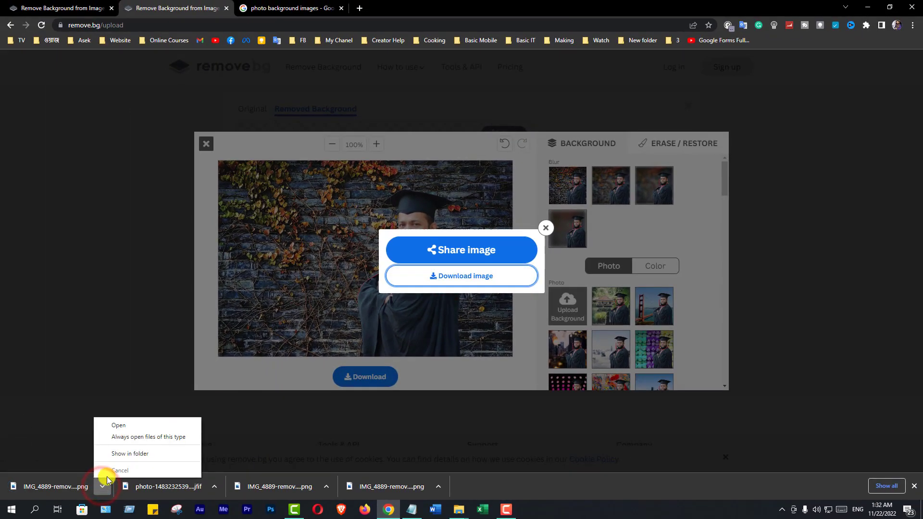
pyautogui.click(124, 454)
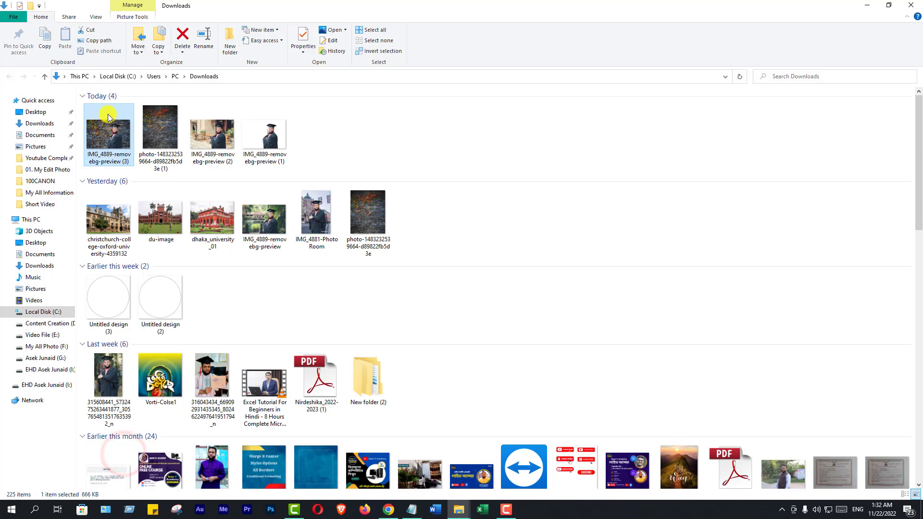
# Open IMG_4889-removebg-preview (3) in the photo viewer and enlarge it to 161% to check the result.
pyautogui.doubleClick(116, 140)
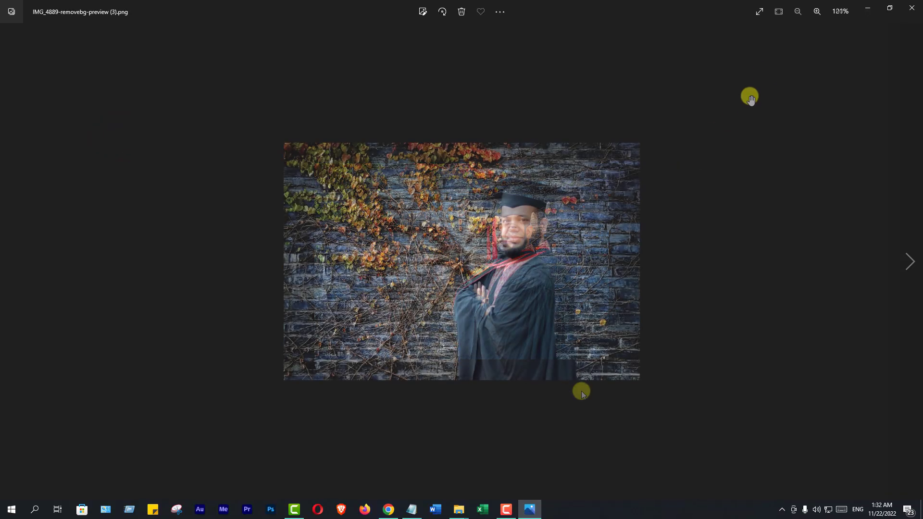
pyautogui.click(818, 11)
pyautogui.click(818, 11)
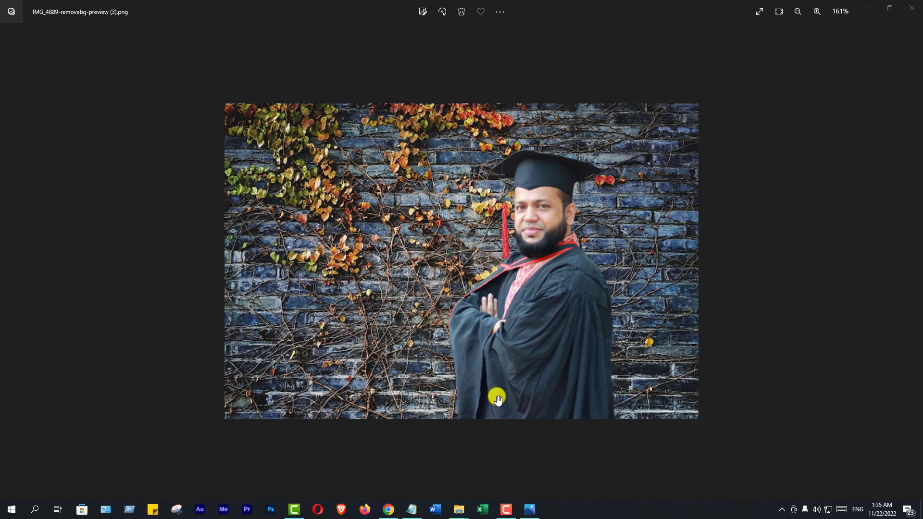
# Switch to Chrome, search Google Images for "dhaka university photo", and preview the red building image from The Daily Star.
pyautogui.click(388, 510)
pyautogui.click(310, 7)
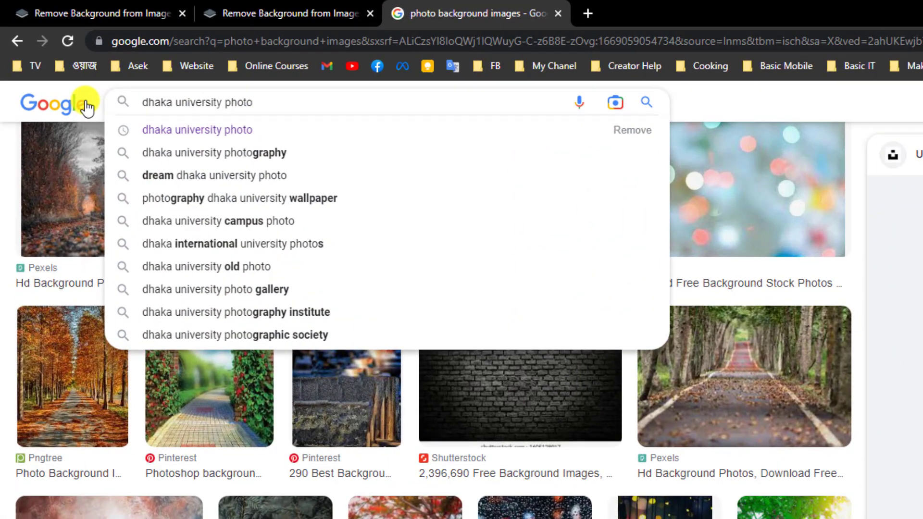
pyautogui.press('Return')
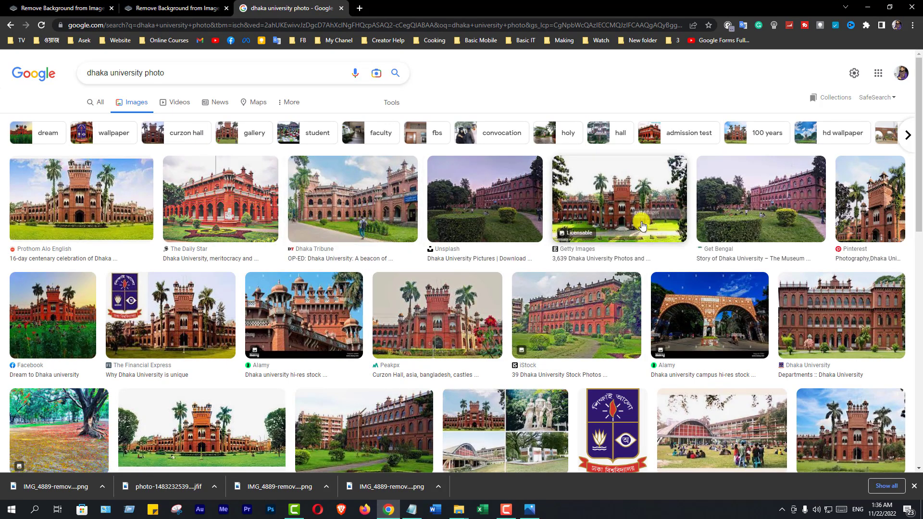
pyautogui.click(239, 226)
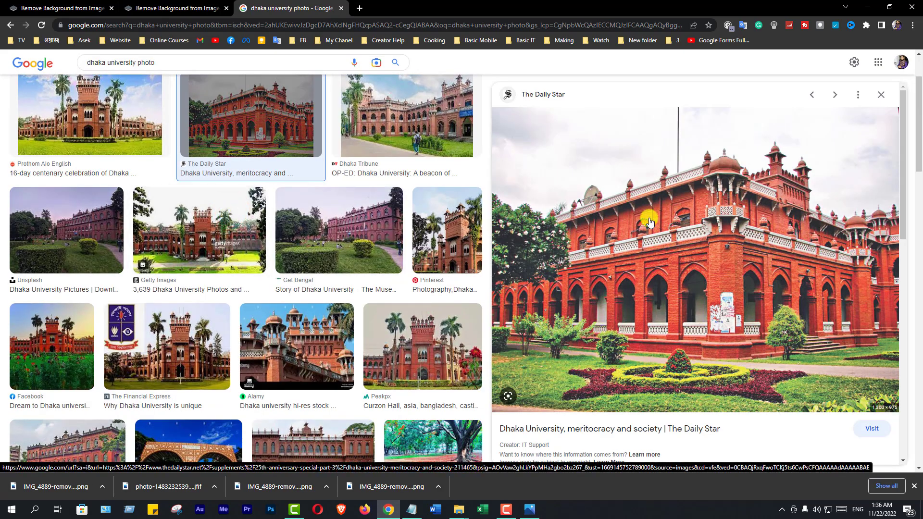
pyautogui.rightClick(671, 202)
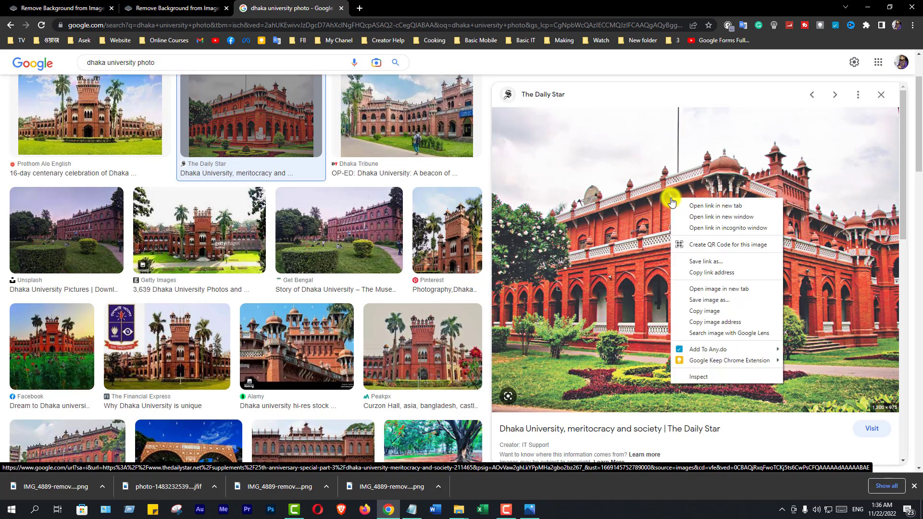
pyautogui.click(715, 301)
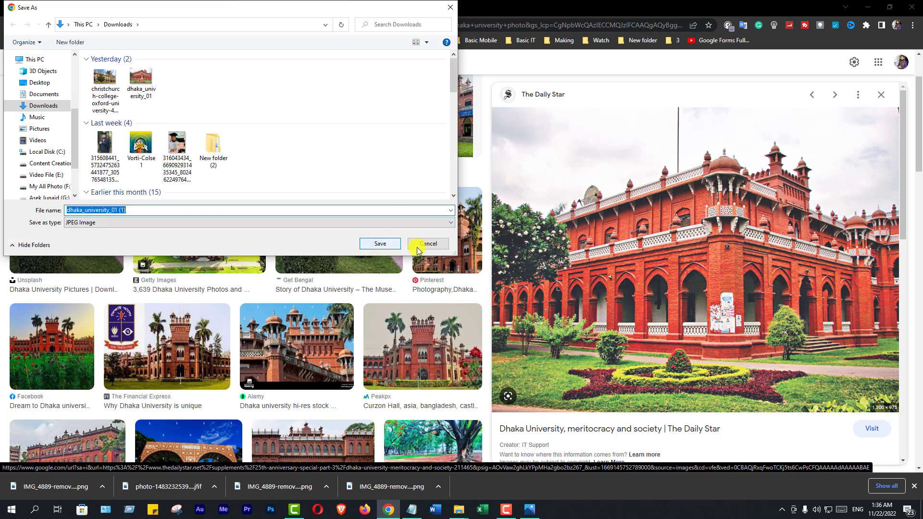
pyautogui.click(422, 243)
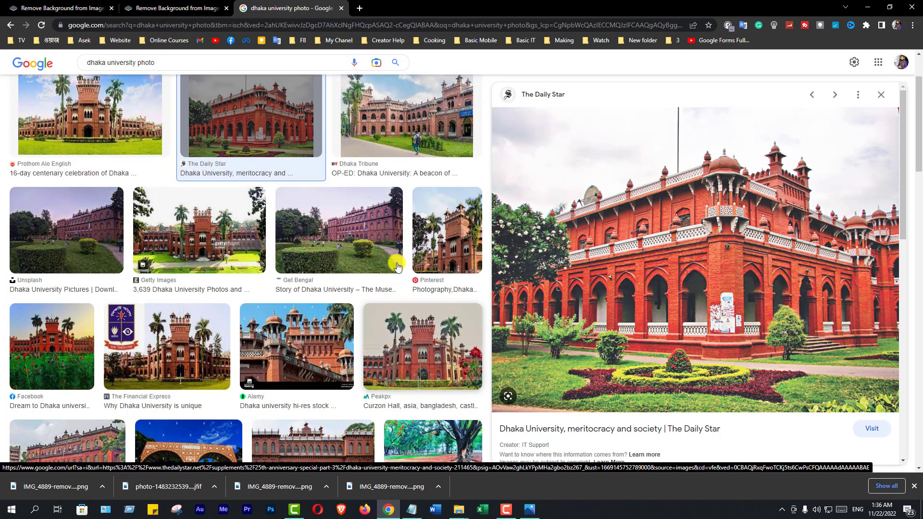
# Preview the Dhaka Tribune, Alamy and Peakpx campus building images in the Google Images results.
pyautogui.click(413, 130)
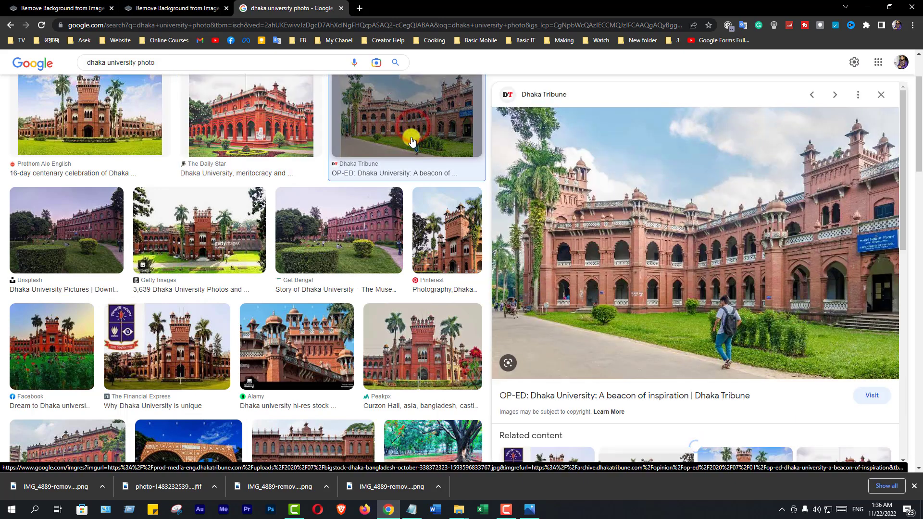
pyautogui.click(299, 348)
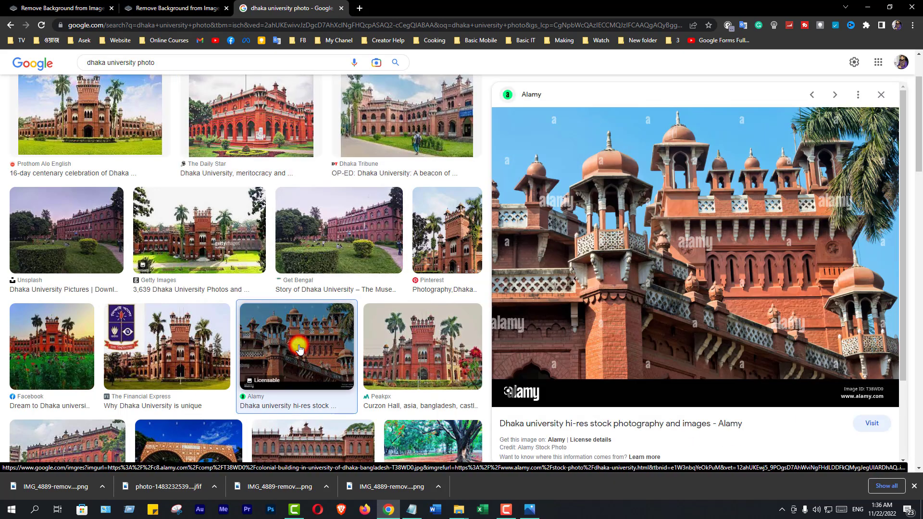
pyautogui.click(408, 355)
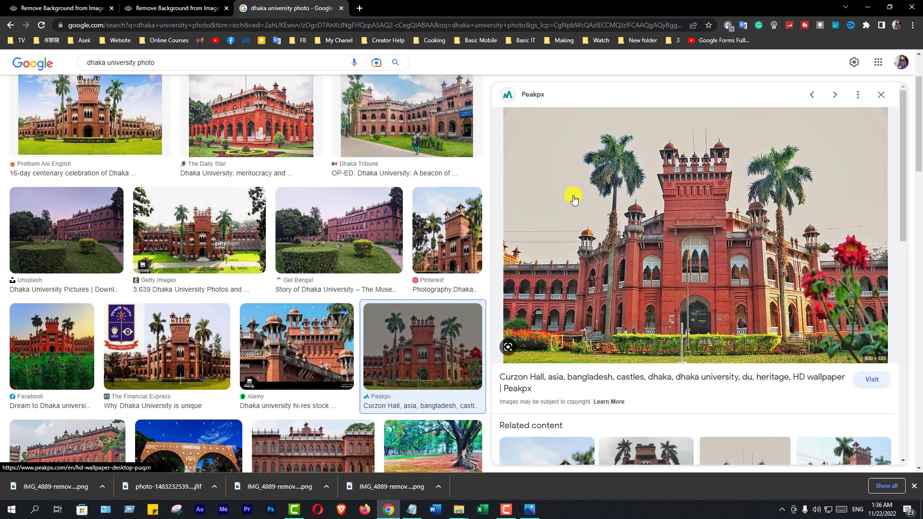
# Return to the remove.bg editor and upload du-image from Downloads as the custom background.
pyautogui.click(192, 9)
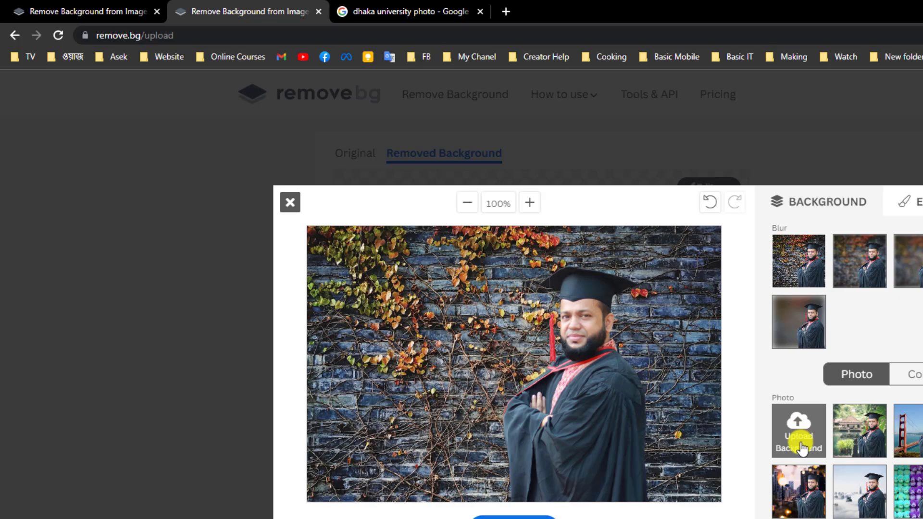
pyautogui.click(799, 443)
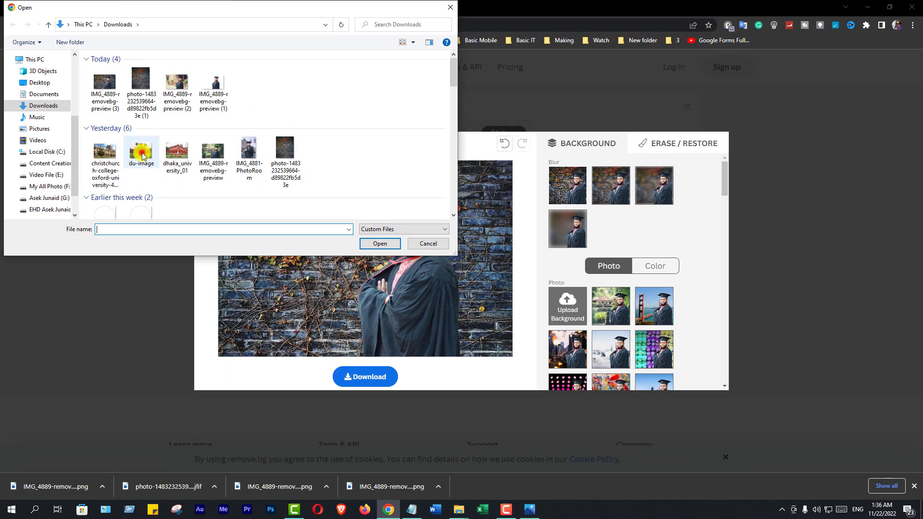
pyautogui.click(142, 155)
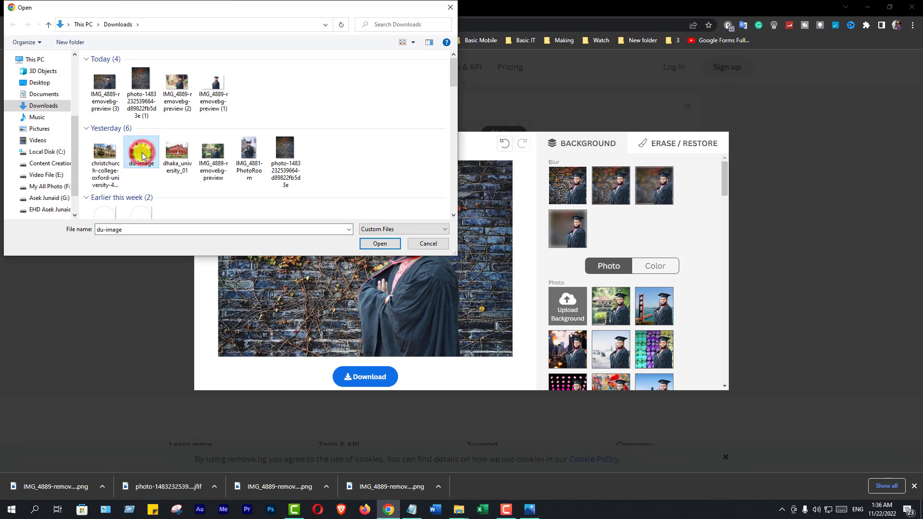
pyautogui.click(182, 160)
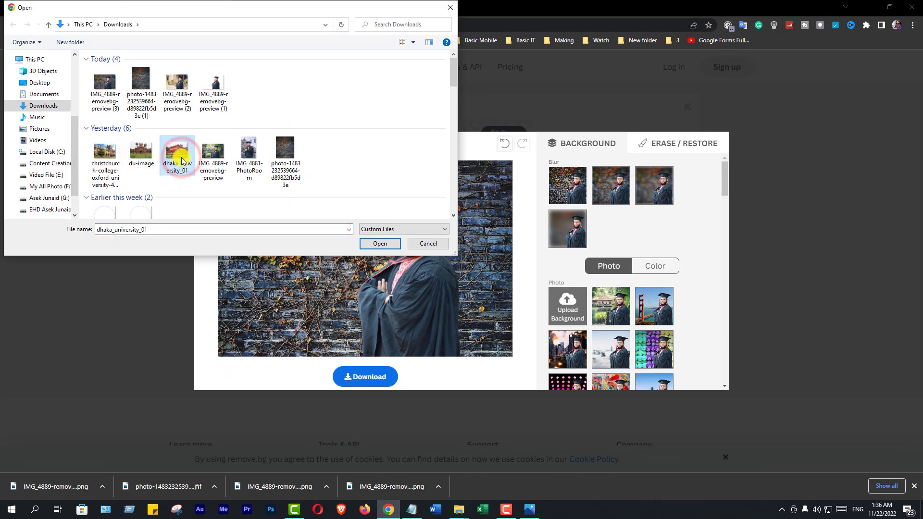
pyautogui.click(140, 159)
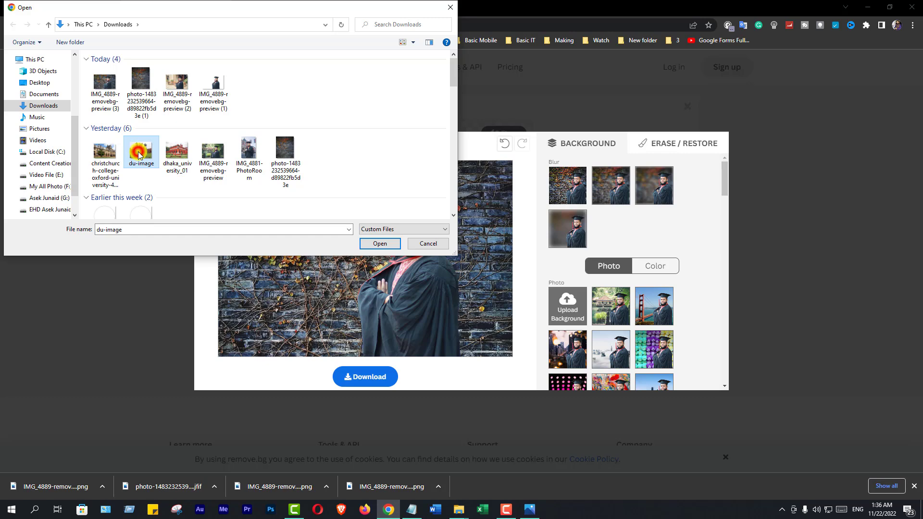
pyautogui.click(379, 243)
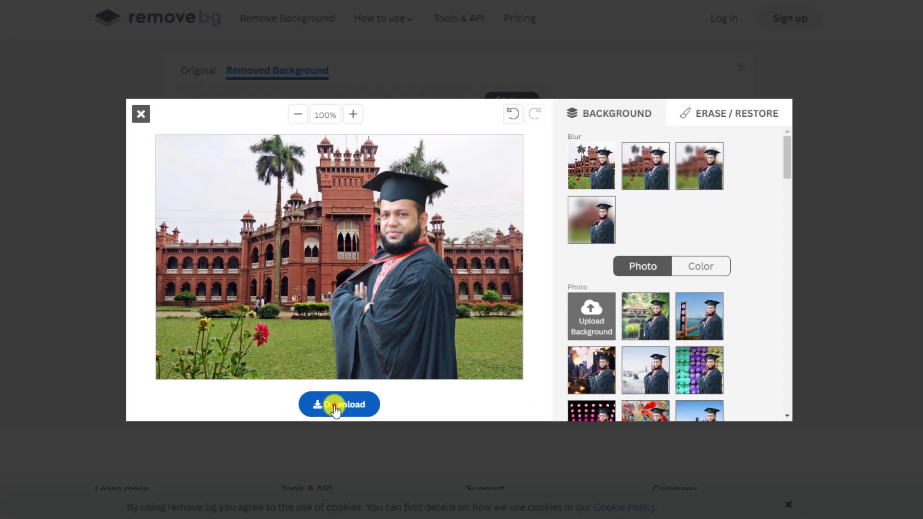
# Download the edited image with the university building background, show it in its folder, and open it in the photo viewer.
pyautogui.click(291, 454)
pyautogui.click(458, 276)
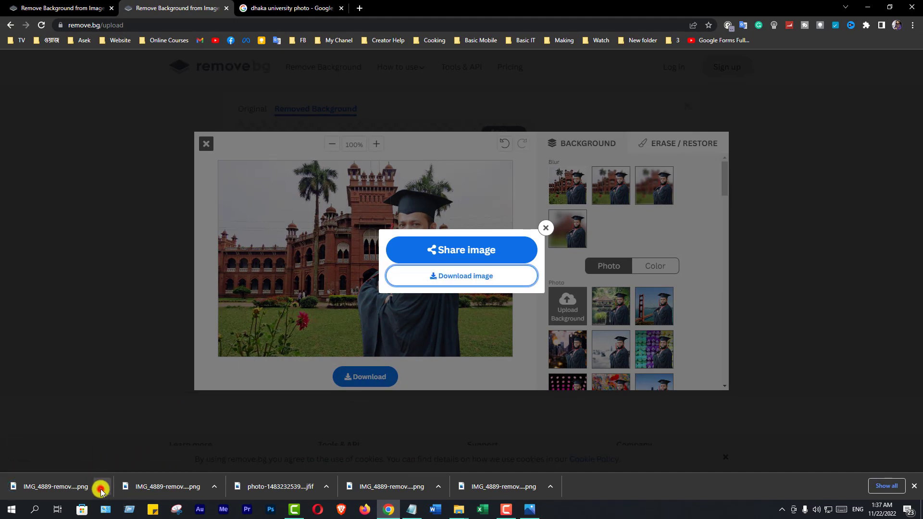
pyautogui.click(102, 486)
pyautogui.click(120, 454)
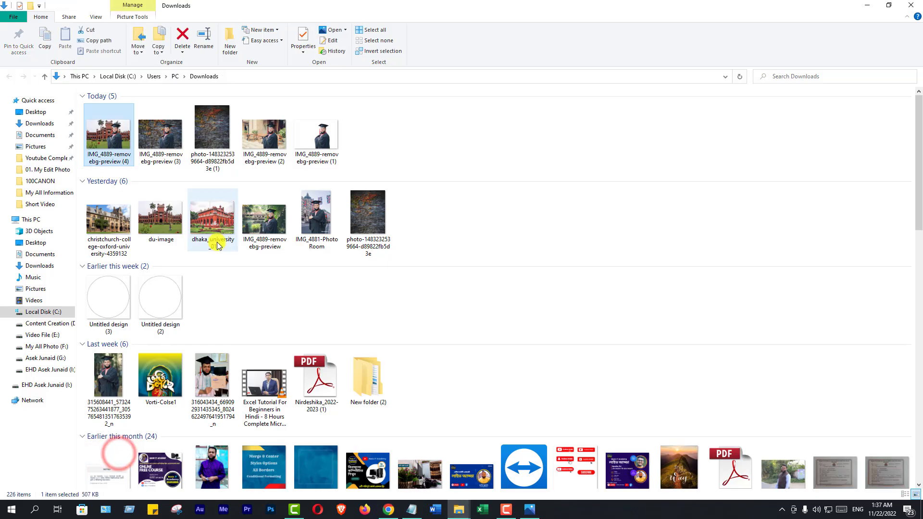
pyautogui.doubleClick(106, 128)
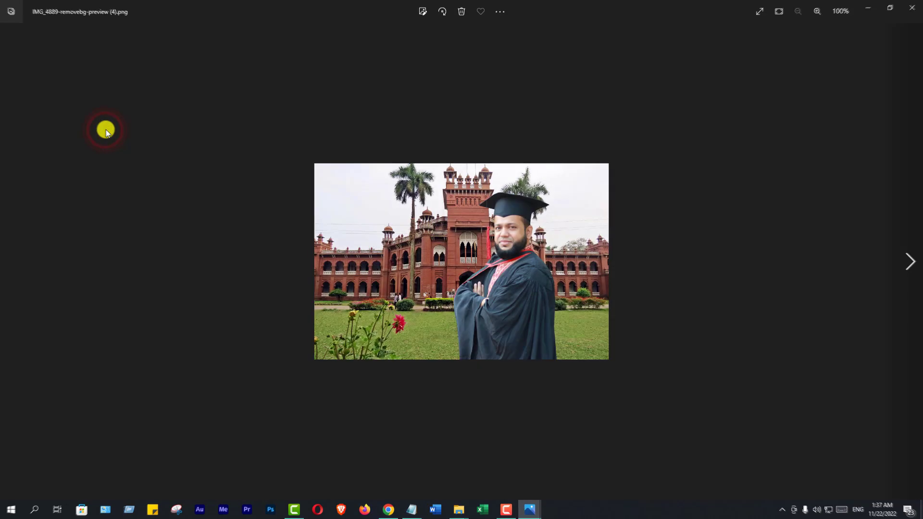